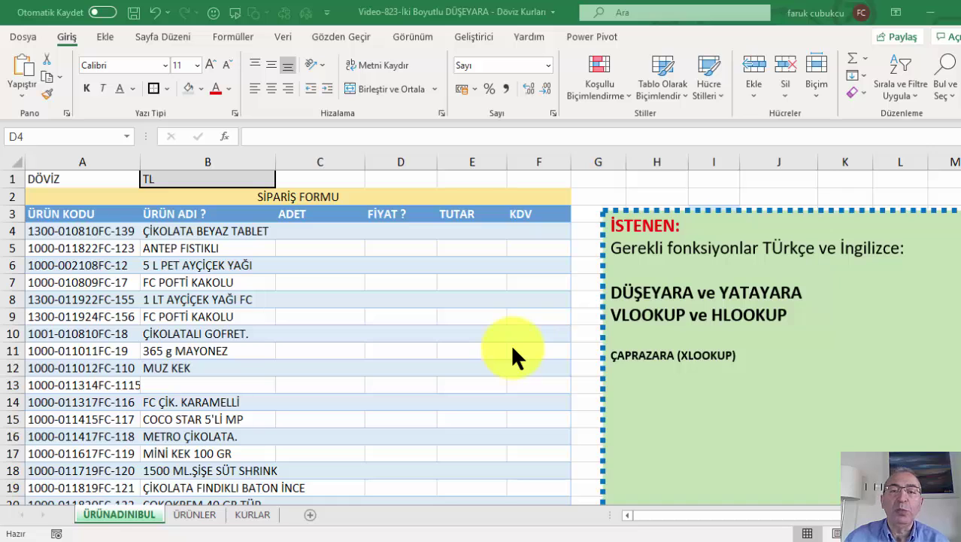
# Step: Inspect the order list and B4's EĞERHATA/DÜŞEYARA product-name formula without changing it
pyautogui.click(335, 266)
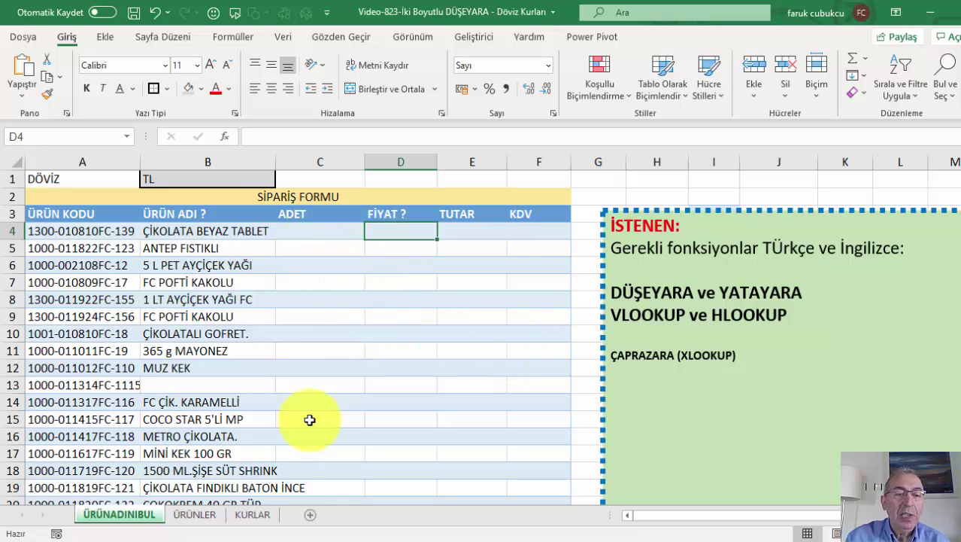
pyautogui.click(139, 315)
pyautogui.scroll(-1, 365, 322)
pyautogui.scroll(1, 367, 321)
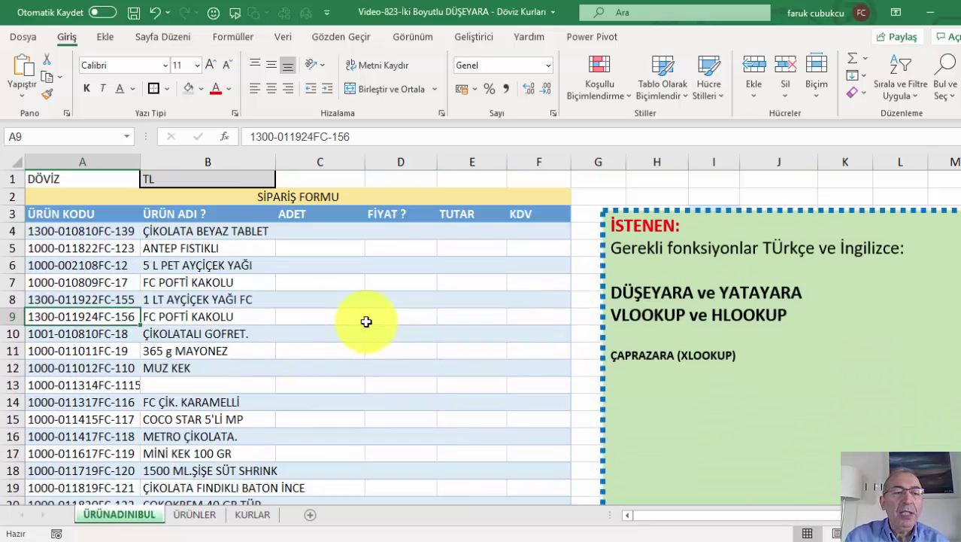
pyautogui.doubleClick(209, 235)
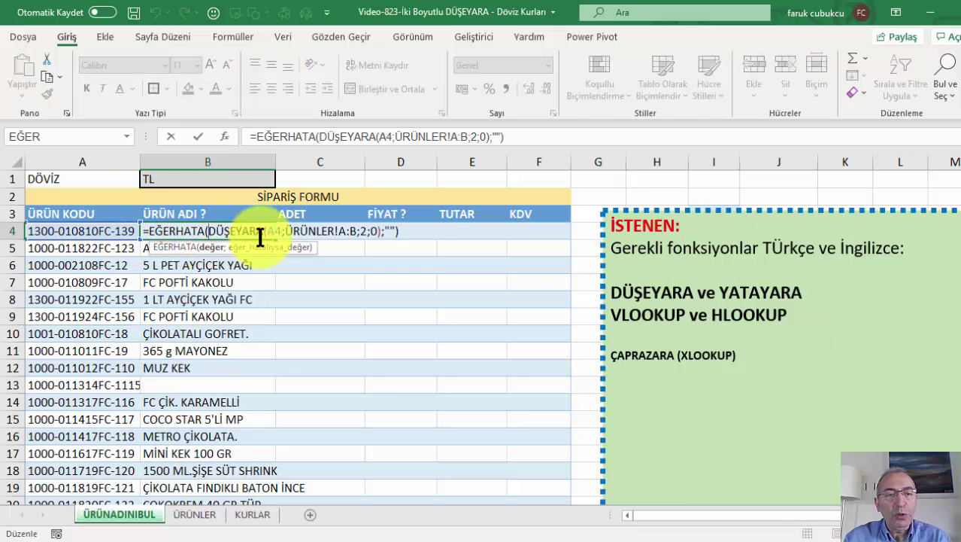
pyautogui.press('Escape')
# Step: Look over the ÜRÜNLER and KURLAR sheets, then select D4 on the ÜRÜNADINIBUL form
pyautogui.click(190, 514)
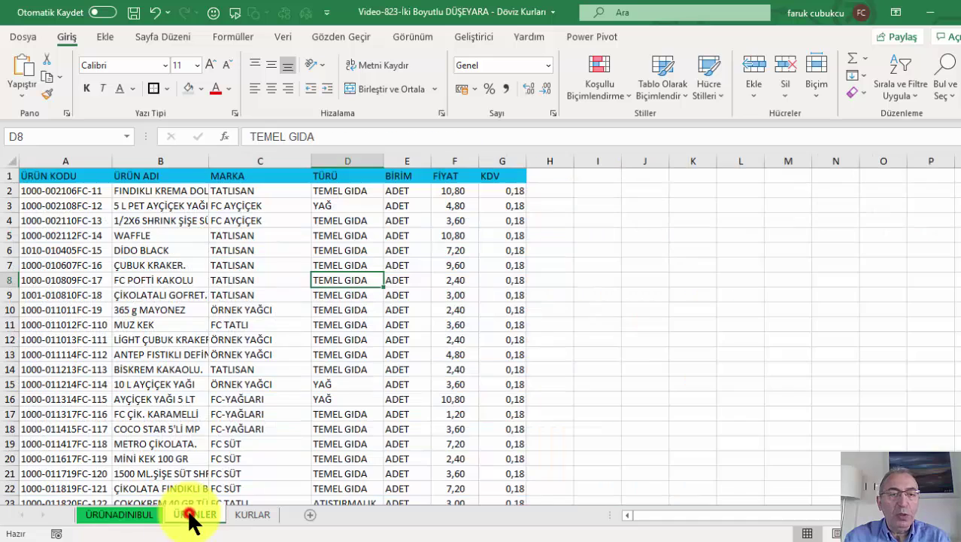
pyautogui.click(255, 515)
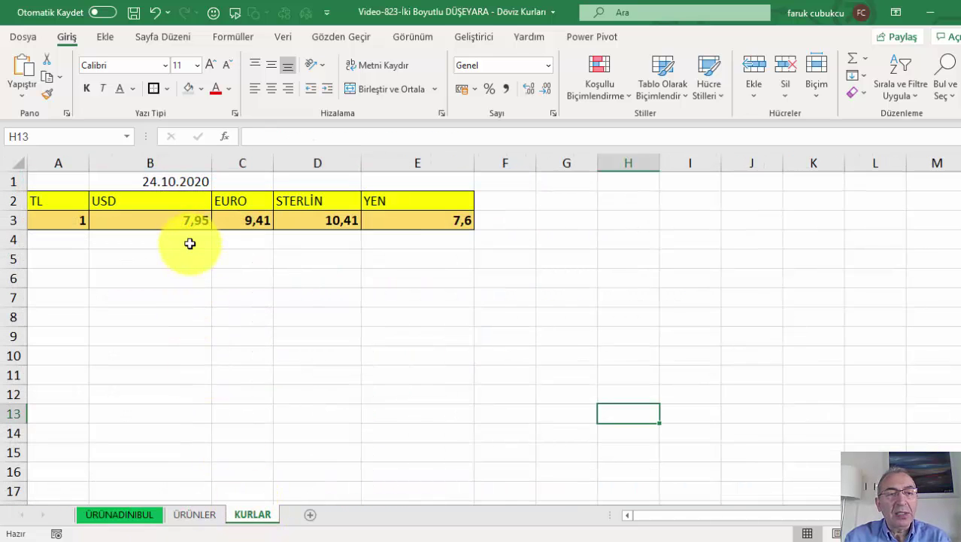
pyautogui.click(143, 519)
pyautogui.click(389, 231)
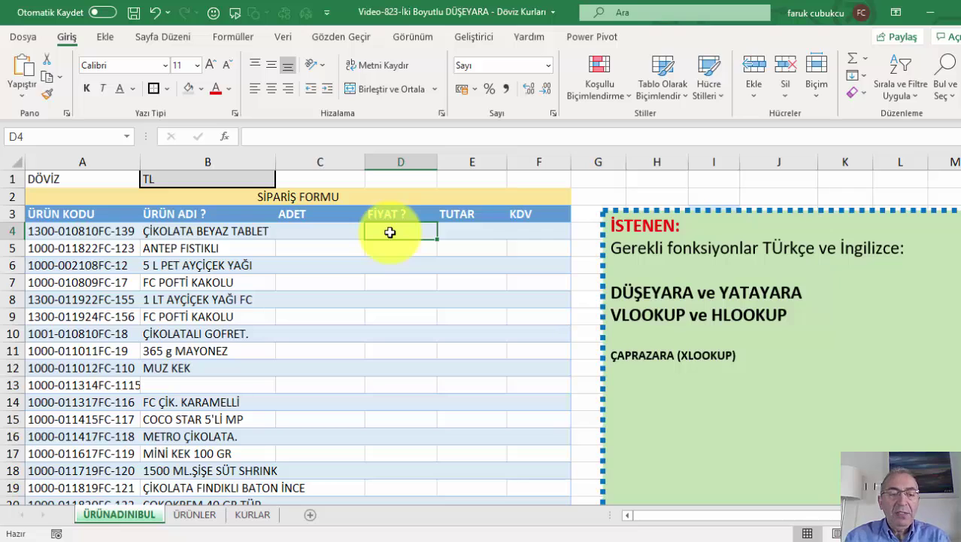
# Step: Enter =DÜŞEYARA(A4;ÜRÜNLER!A:F;6;0) in D4 to fetch the first price, 8,40
pyautogui.write('=dü')
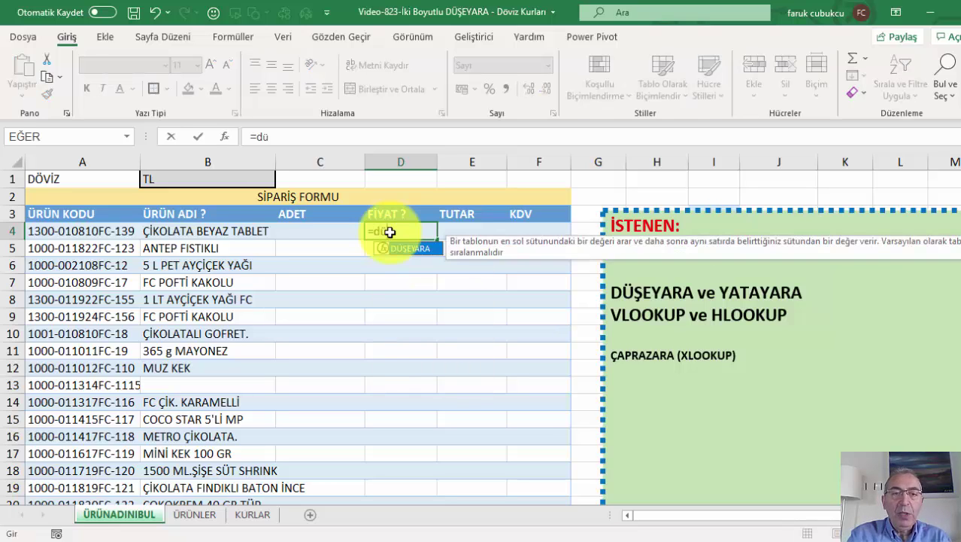
pyautogui.press('Tab')
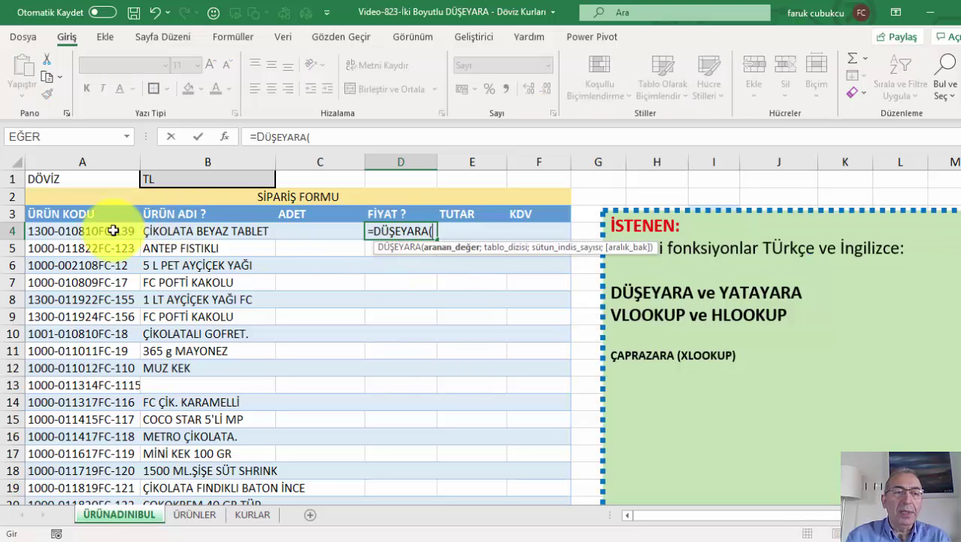
pyautogui.click(113, 230)
pyautogui.write(';')
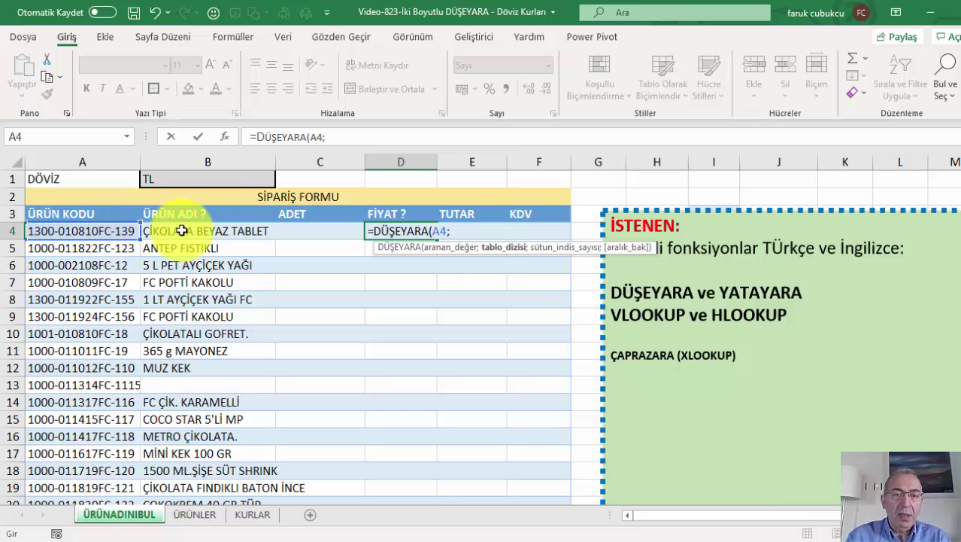
pyautogui.click(179, 518)
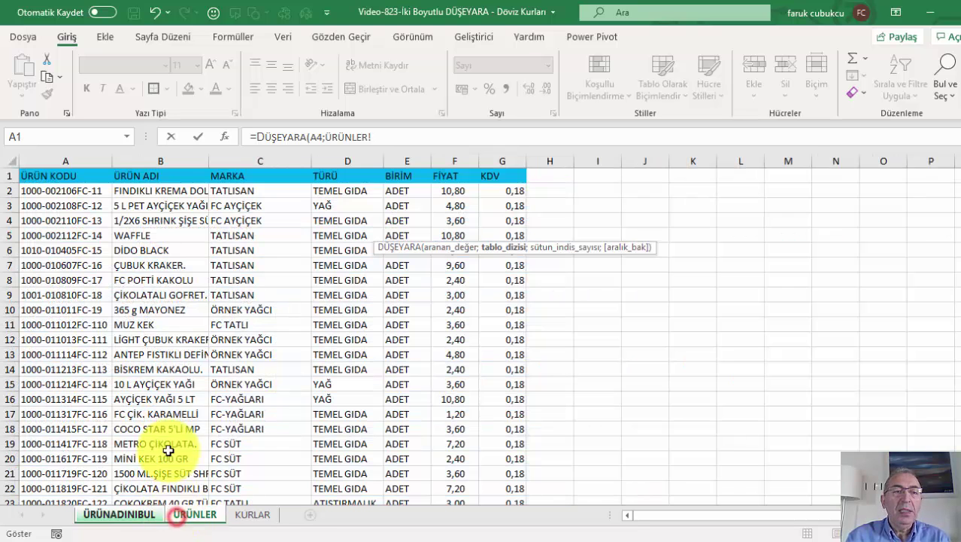
pyautogui.moveTo(83, 161); pyautogui.dragTo(437, 161)
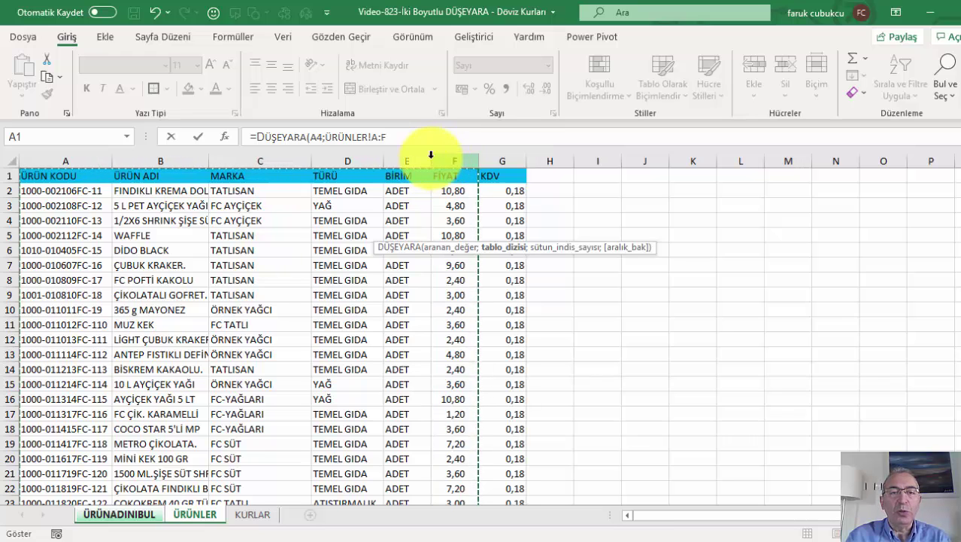
pyautogui.click(399, 137)
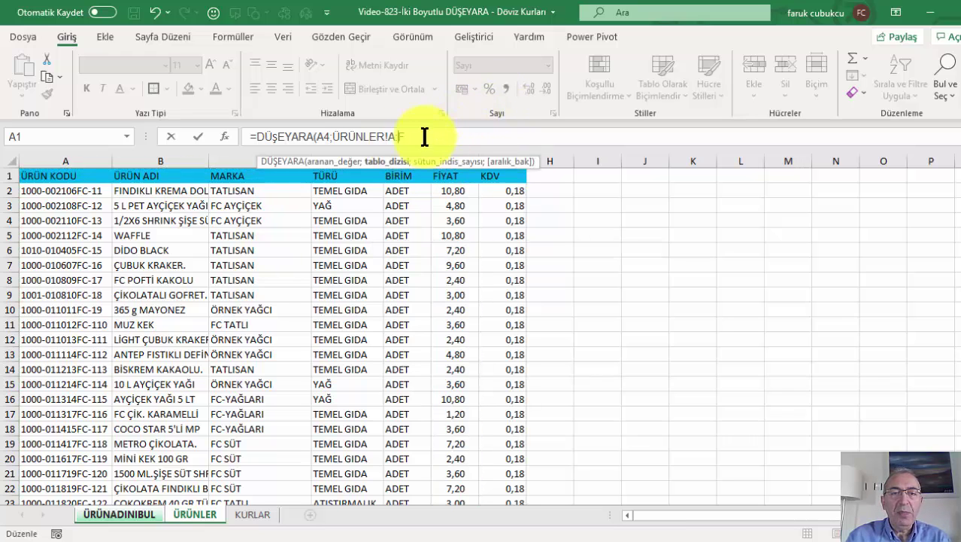
pyautogui.write(';6')
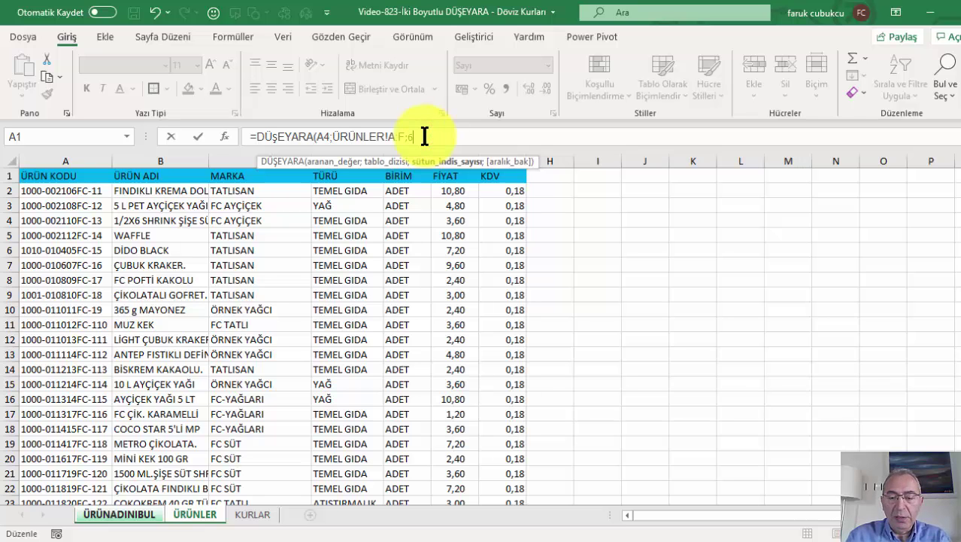
pyautogui.write(';0')
pyautogui.press('Return')
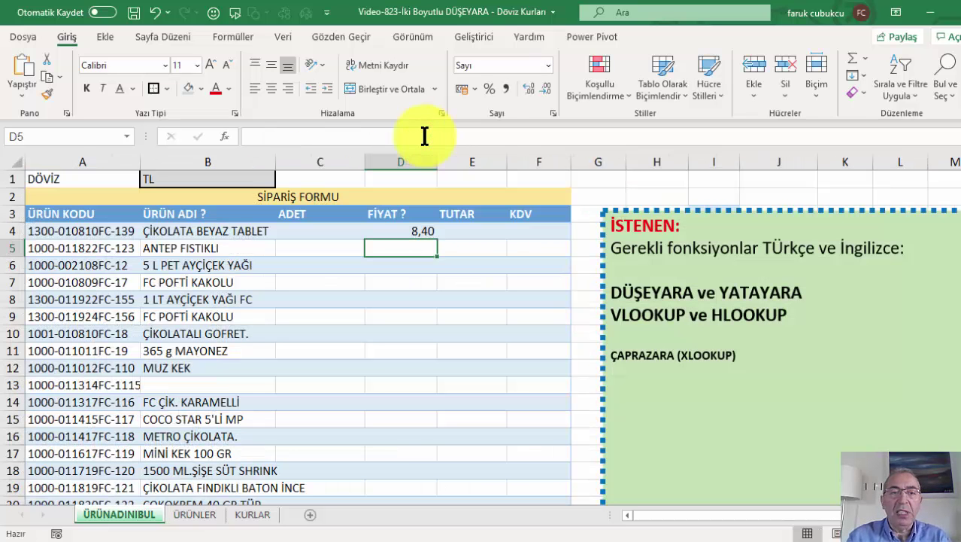
# Step: Fill D4's lookup down the FİYAT column without formatting and review its function arguments
pyautogui.click(425, 230)
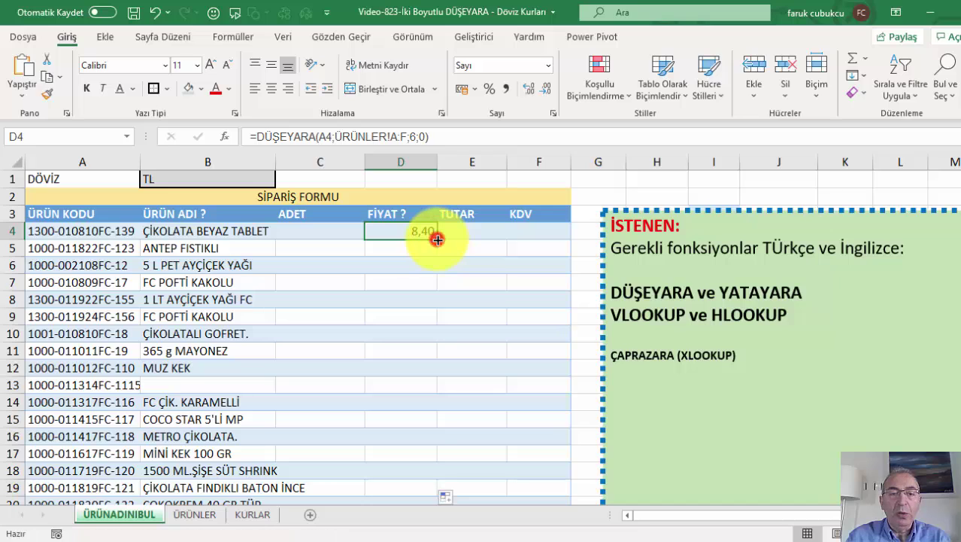
pyautogui.doubleClick(432, 231)
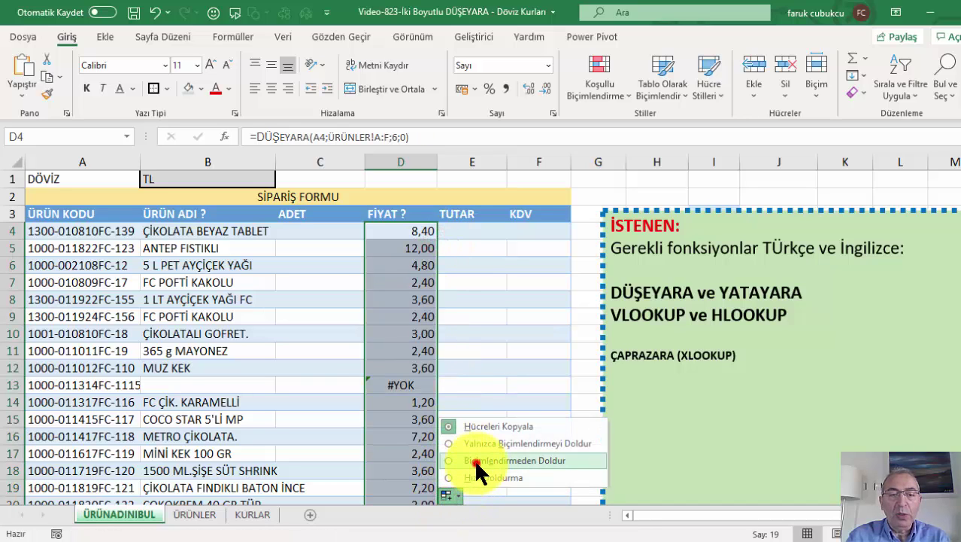
pyautogui.click(474, 459)
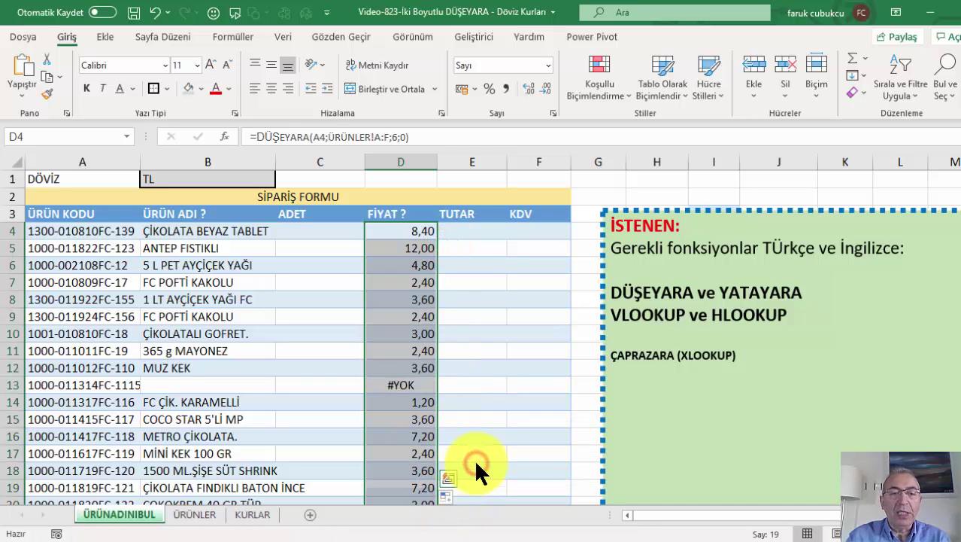
pyautogui.click(225, 136)
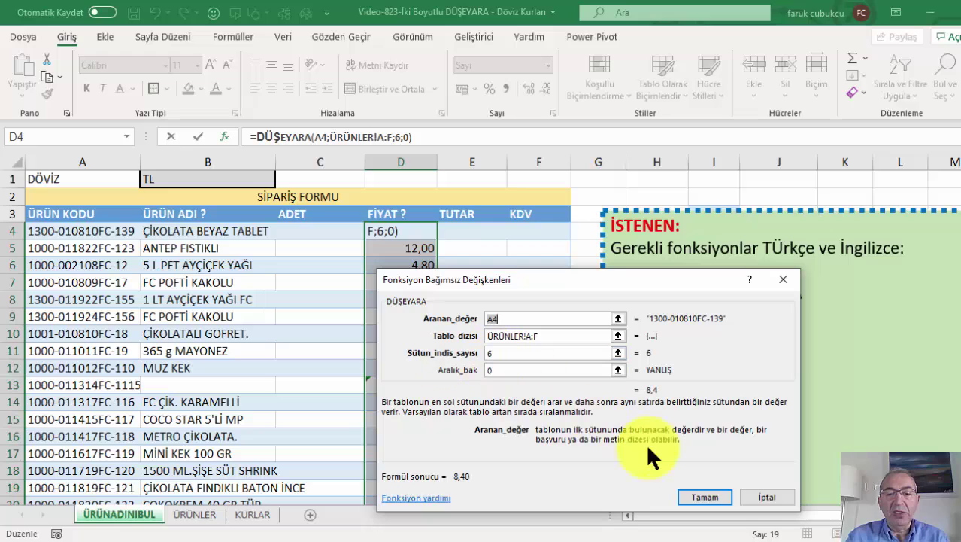
pyautogui.click(700, 495)
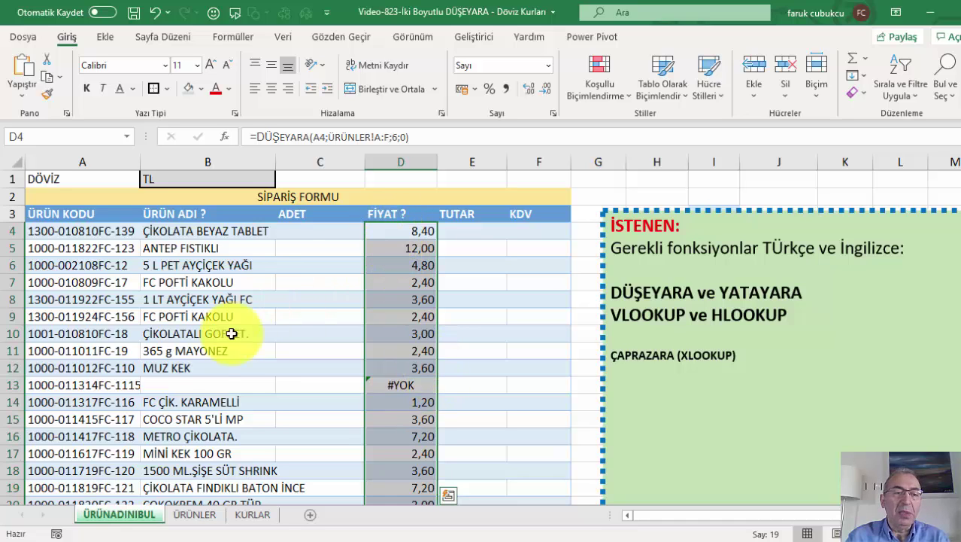
# Step: Wrap D4's lookup as =EĞERHATA(DÜŞEYARA(A4;ÜRÜNLER!A:F;6;0);0)
pyautogui.doubleClick(412, 232)
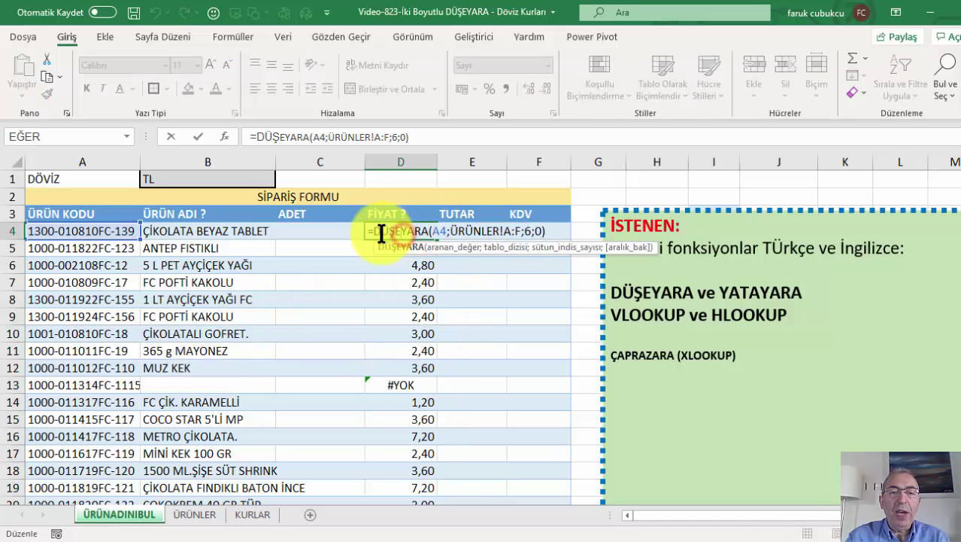
pyautogui.click(374, 233)
pyautogui.write('eğer')
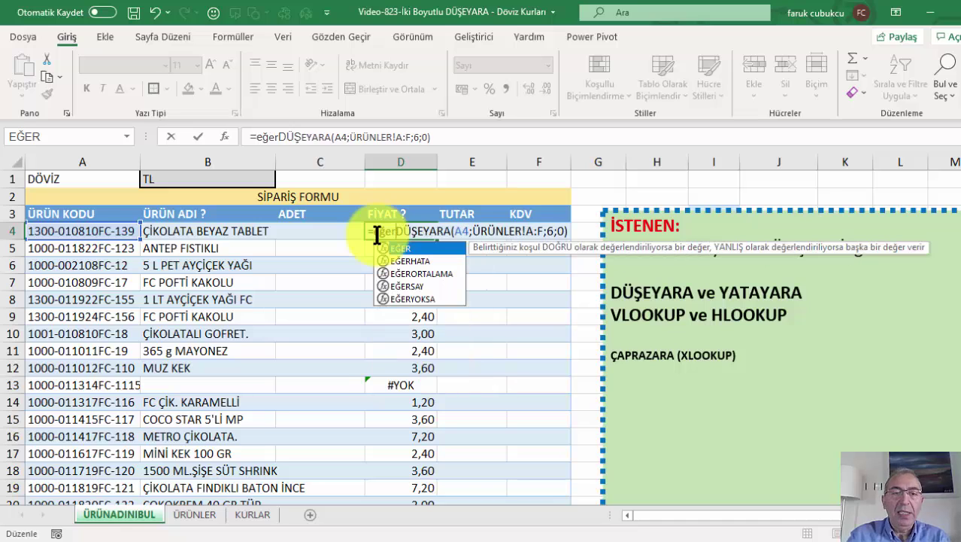
pyautogui.press('Down')
pyautogui.press('Down')
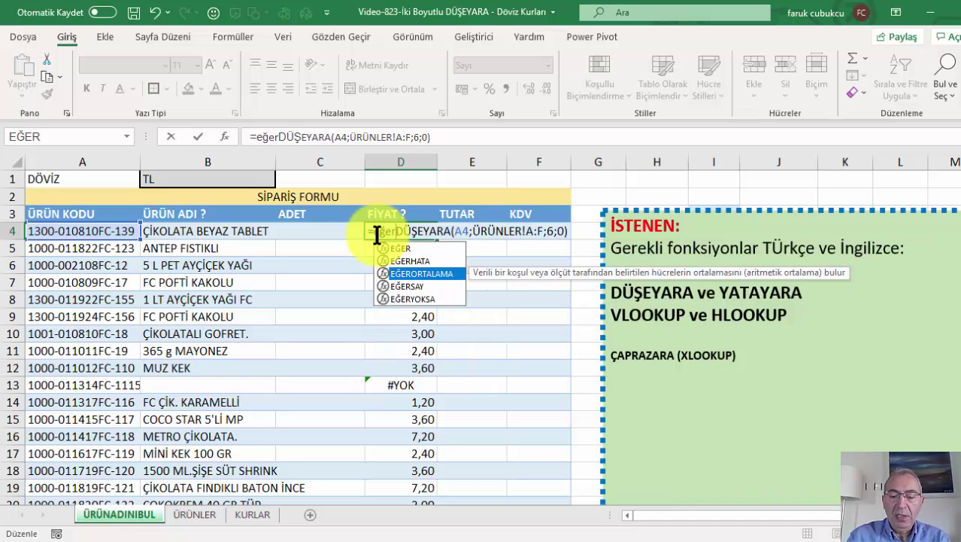
pyautogui.press('Up')
pyautogui.press('Tab')
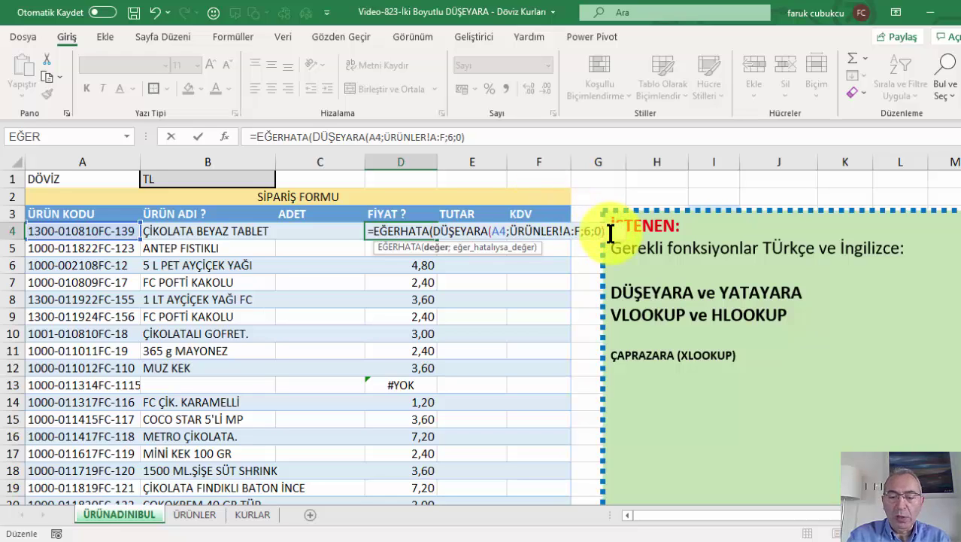
pyautogui.write(';0')
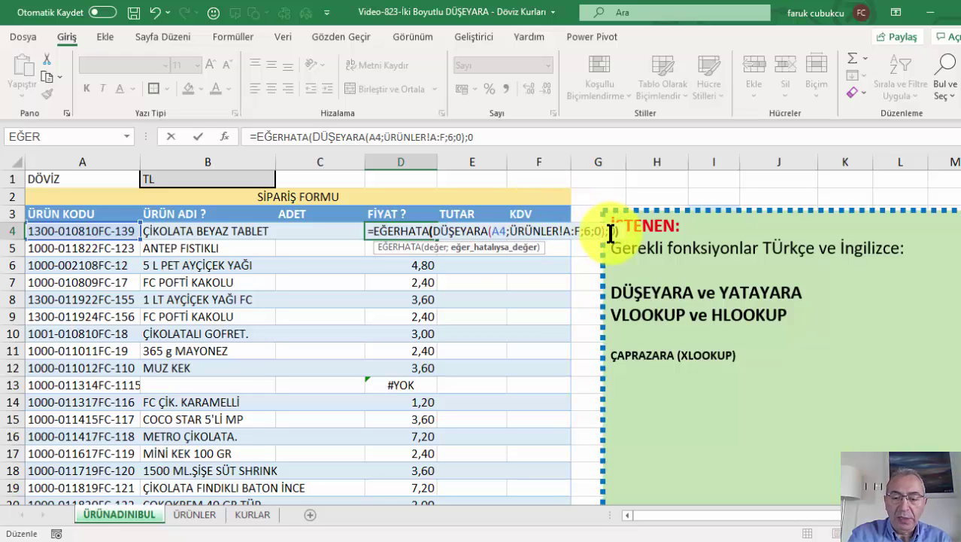
pyautogui.press('Return')
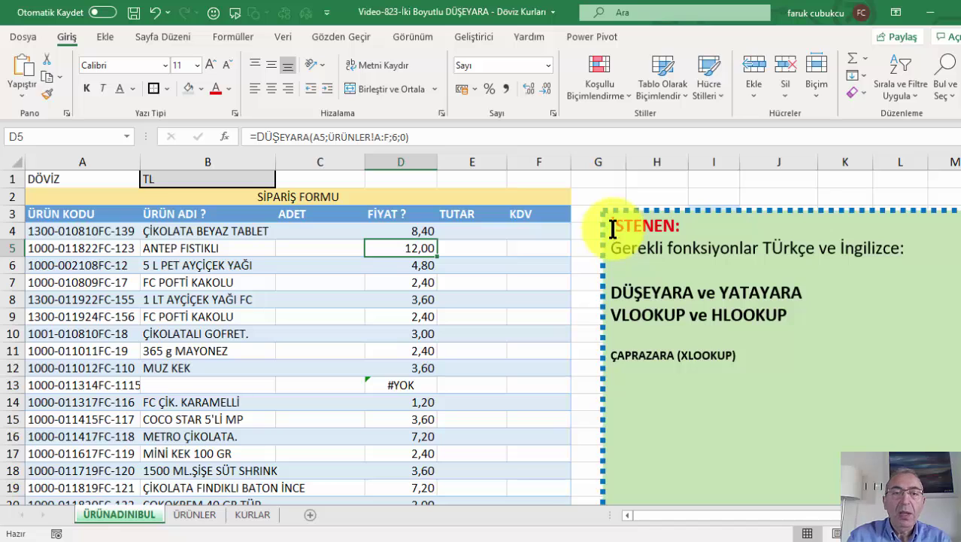
# Step: Fill the EĞERHATA price formula down the FİYAT column without formatting
pyautogui.click(421, 231)
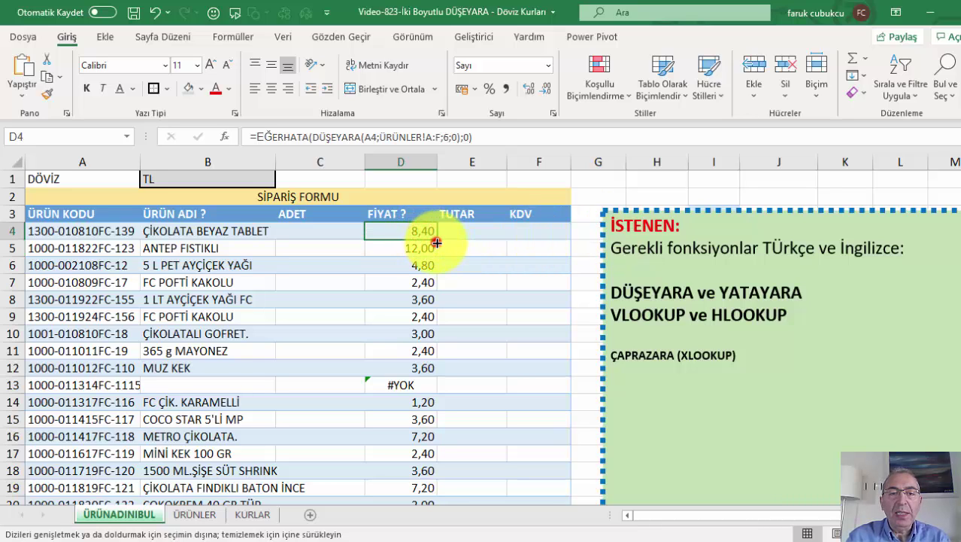
pyautogui.doubleClick(437, 239)
pyautogui.click(445, 496)
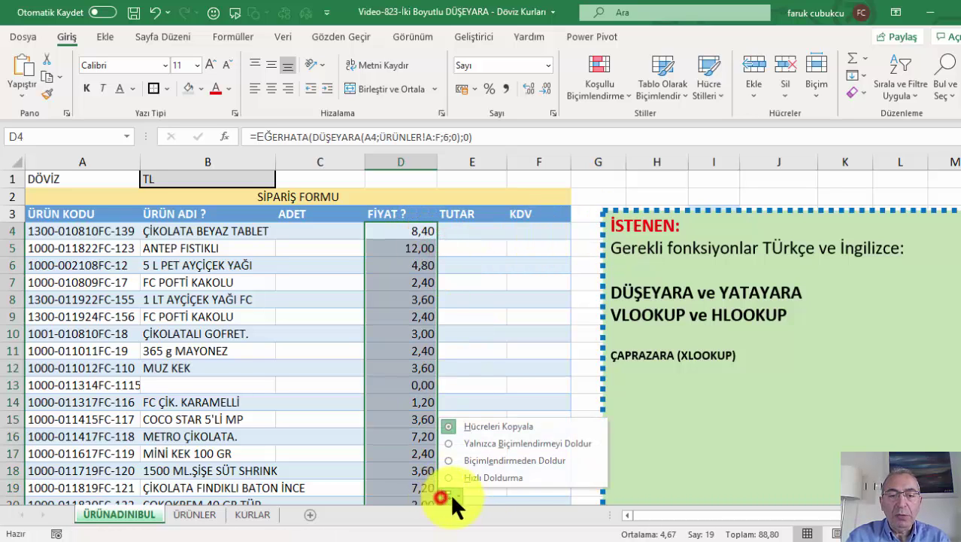
pyautogui.click(478, 459)
# Step: Add an 'eğerhata (iferror)' line to the requirements notes box
pyautogui.click(680, 337)
pyautogui.press('Return')
pyautogui.write('eğerhata (iferror)')
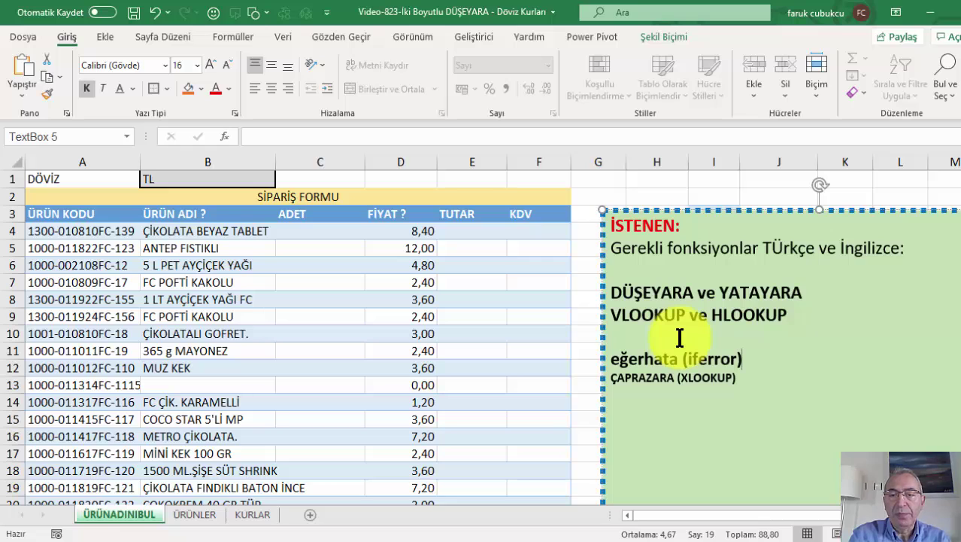
pyautogui.write(')')
pyautogui.press('Return')
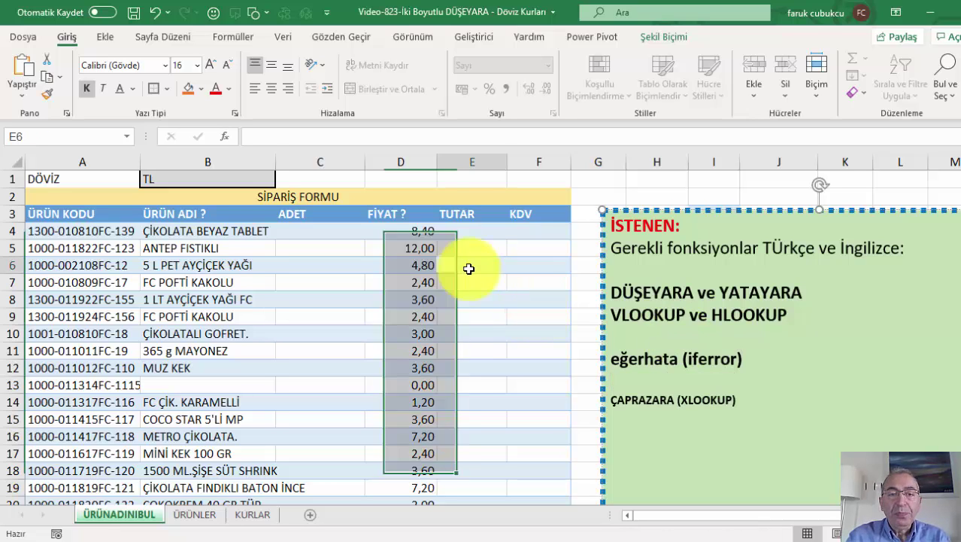
pyautogui.click(468, 267)
pyautogui.click(425, 234)
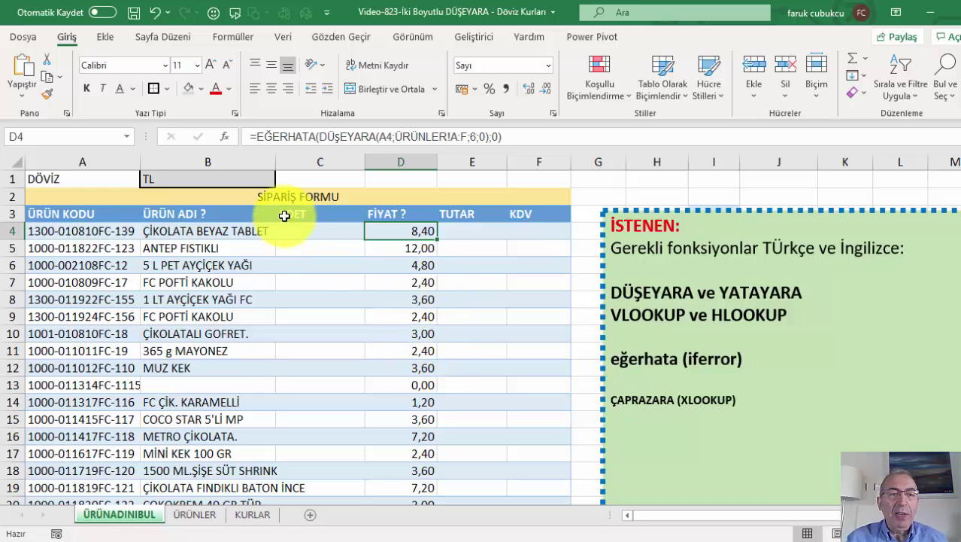
# Step: Set the order currency in B1 to EURO and check the KURLAR rates in A3:E3
pyautogui.click(260, 178)
pyautogui.click(283, 179)
pyautogui.click(216, 205)
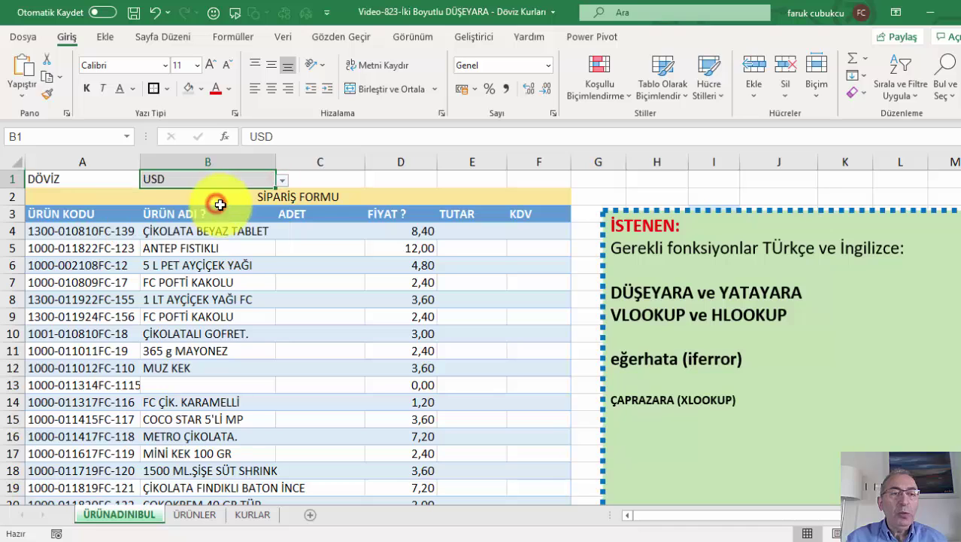
pyautogui.click(282, 180)
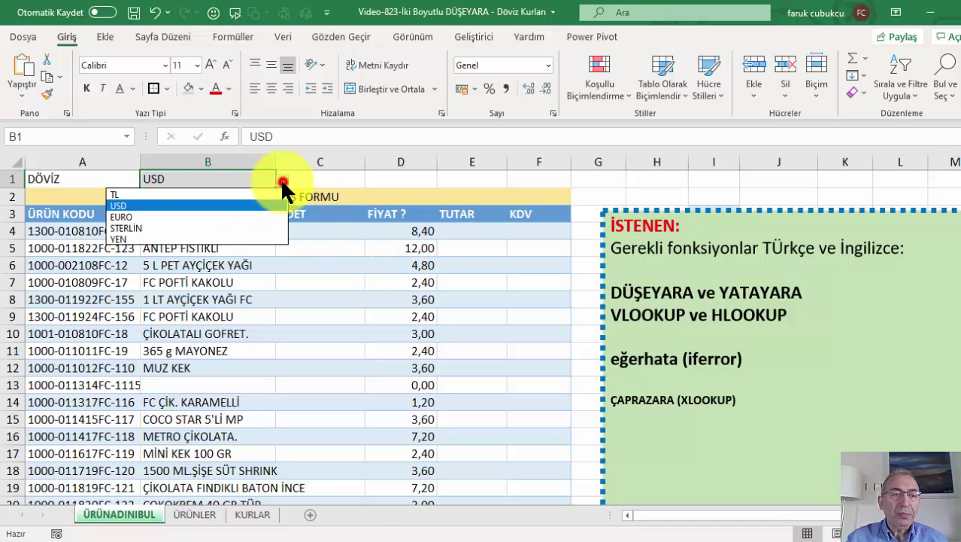
pyautogui.click(192, 216)
pyautogui.click(417, 233)
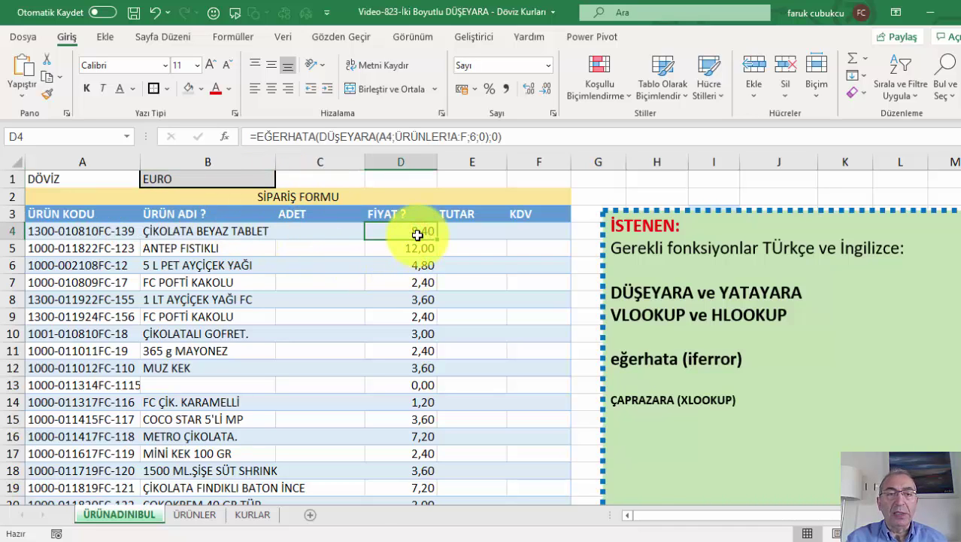
pyautogui.click(251, 516)
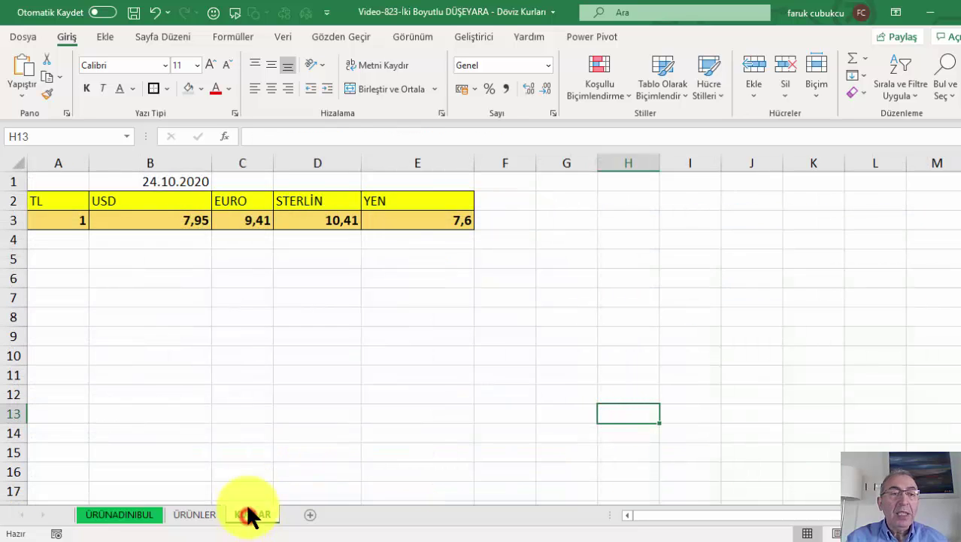
pyautogui.moveTo(46, 218); pyautogui.dragTo(419, 224)
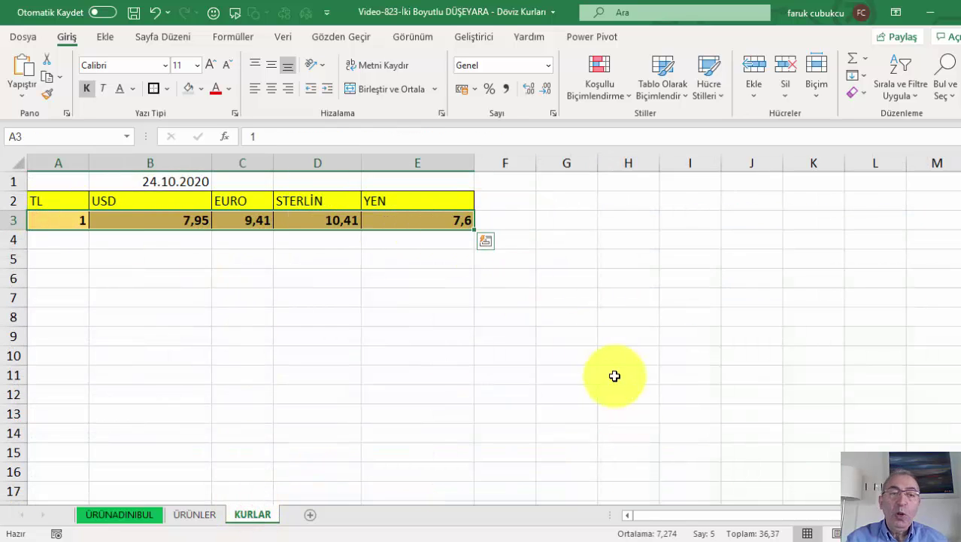
pyautogui.click(123, 516)
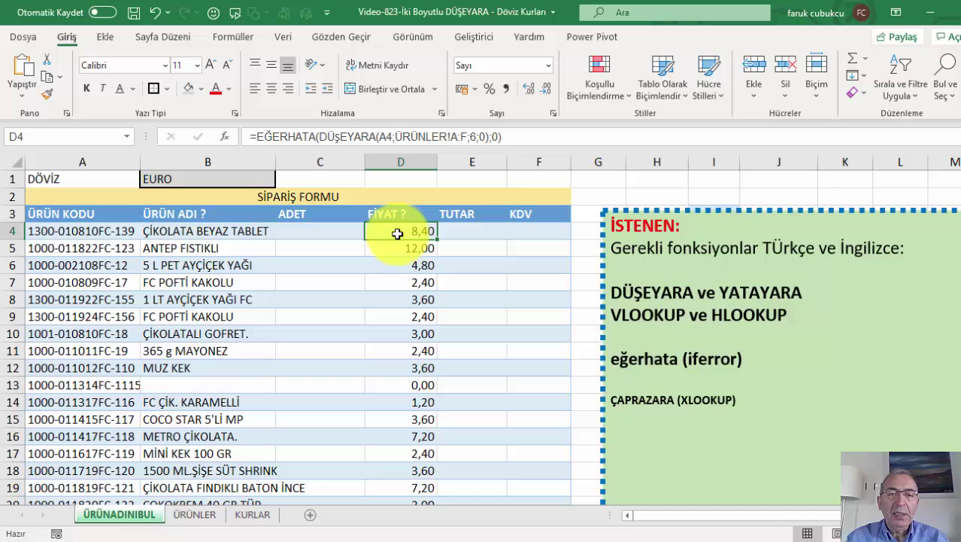
# Step: Move the green requirements note down and right, clear of the order form
pyautogui.doubleClick(397, 234)
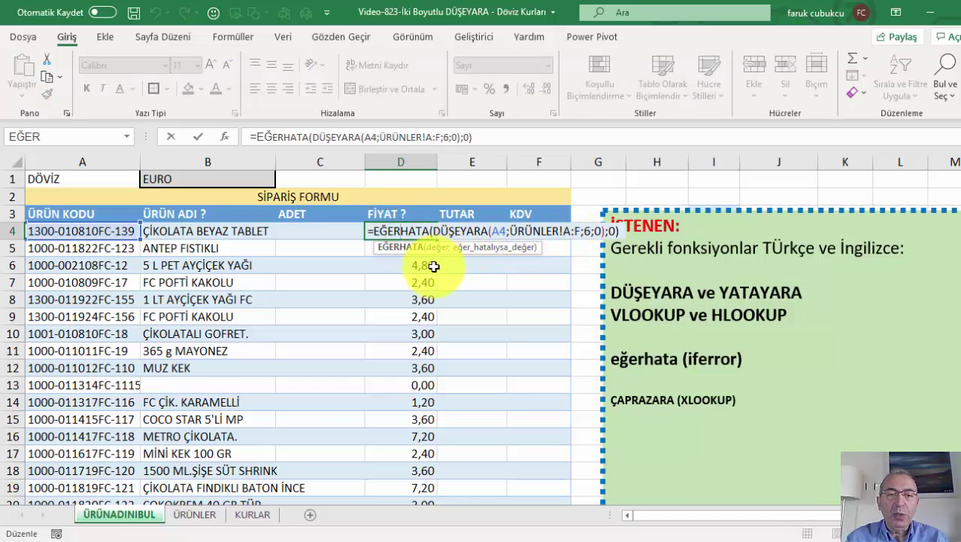
pyautogui.click(625, 232)
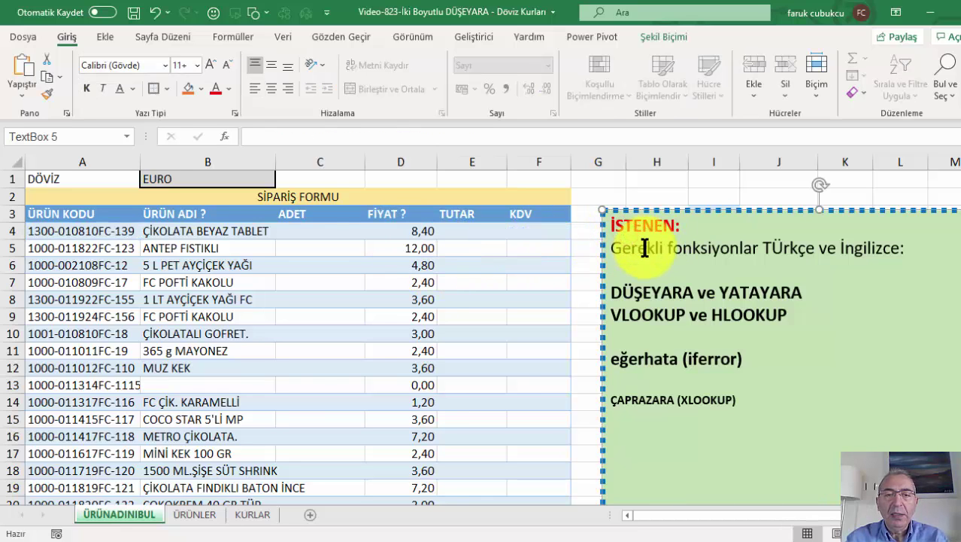
pyautogui.moveTo(654, 210); pyautogui.dragTo(668, 322)
# Step: Begin extending D4's price formula with a division by YATAYARA
pyautogui.keyDown('ctrl'); pyautogui.scroll(1, 628, 309); pyautogui.keyUp('ctrl')
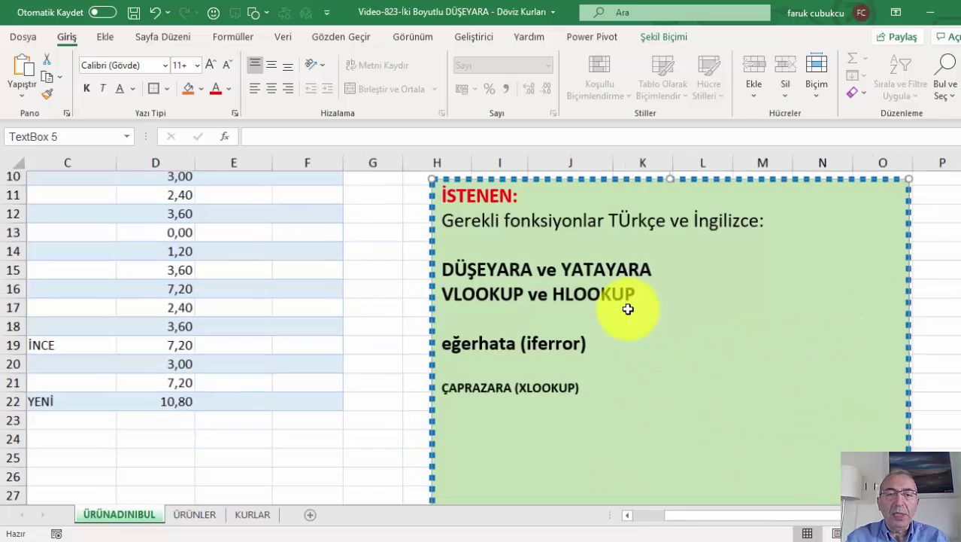
pyautogui.scroll(3, 628, 308)
pyautogui.click(752, 514)
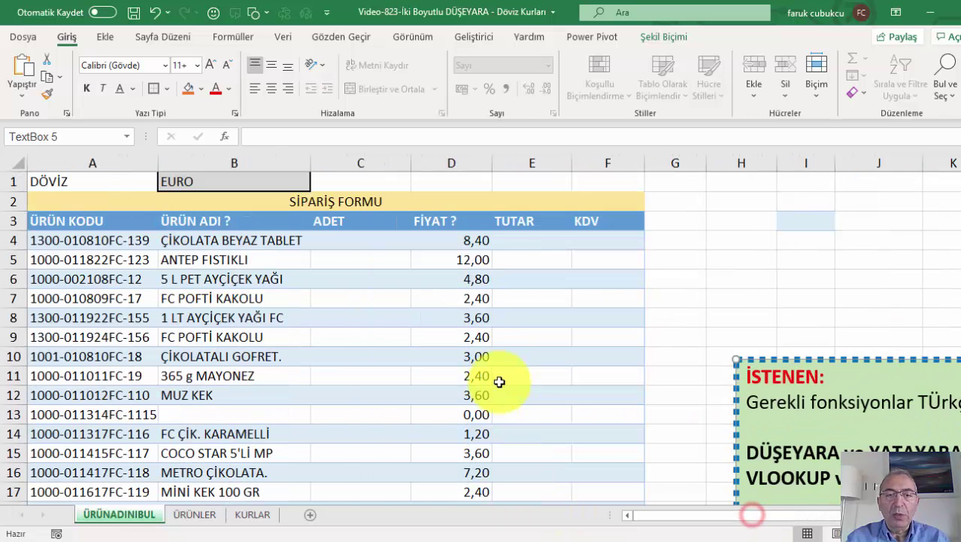
pyautogui.doubleClick(474, 240)
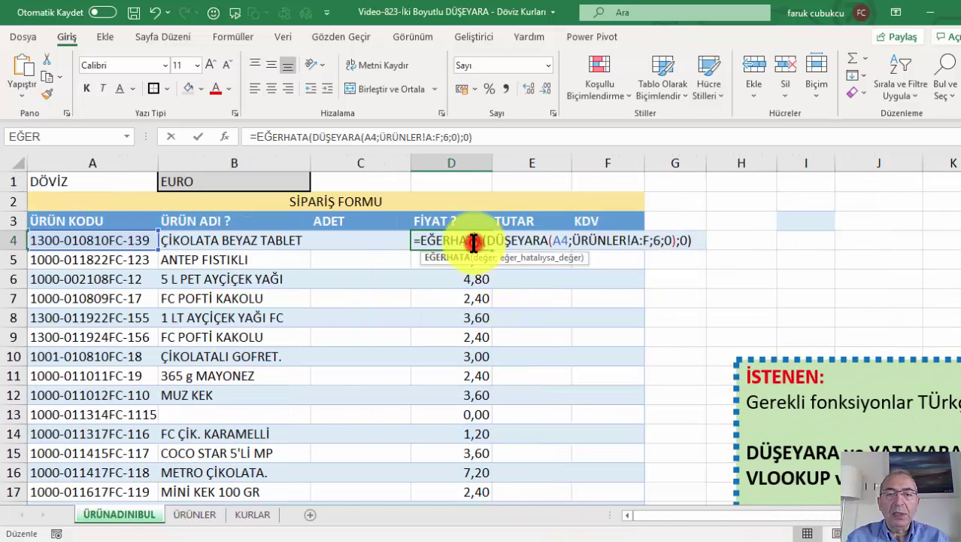
pyautogui.click(700, 241)
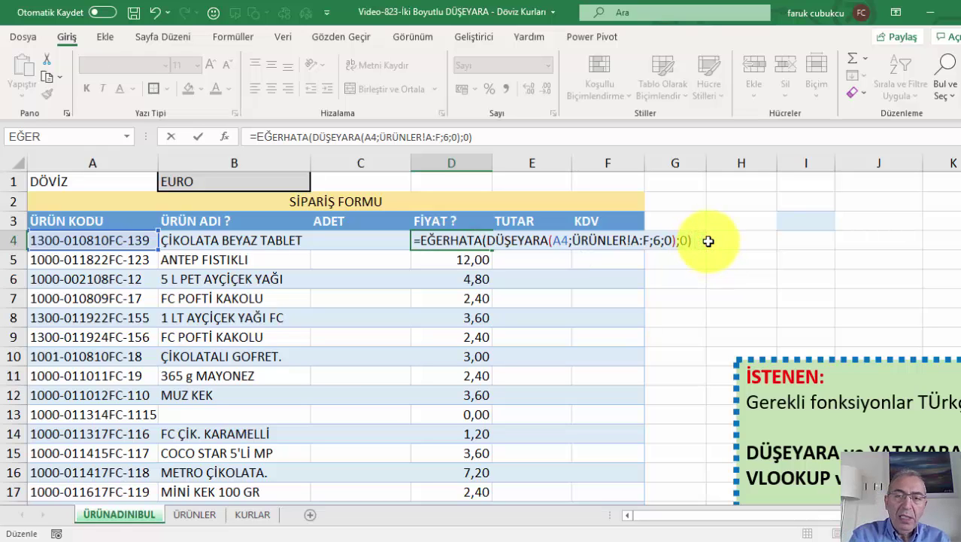
pyautogui.write('/kur')
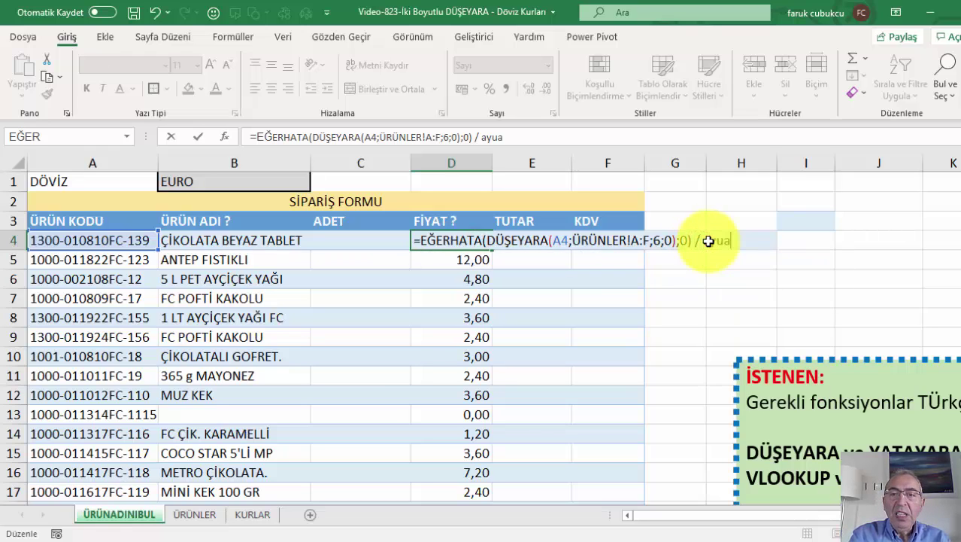
pyautogui.press('BackSpace')
pyautogui.press('BackSpace')
pyautogui.press('BackSpace')
pyautogui.write('YAATA')
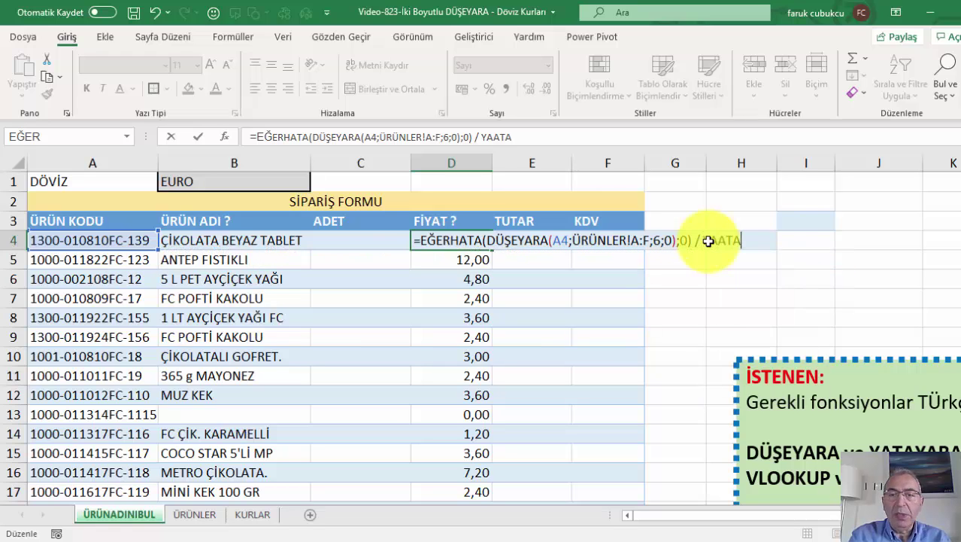
pyautogui.press('BackSpace')
pyautogui.press('BackSpace')
pyautogui.press('BackSpace')
pyautogui.write('T')
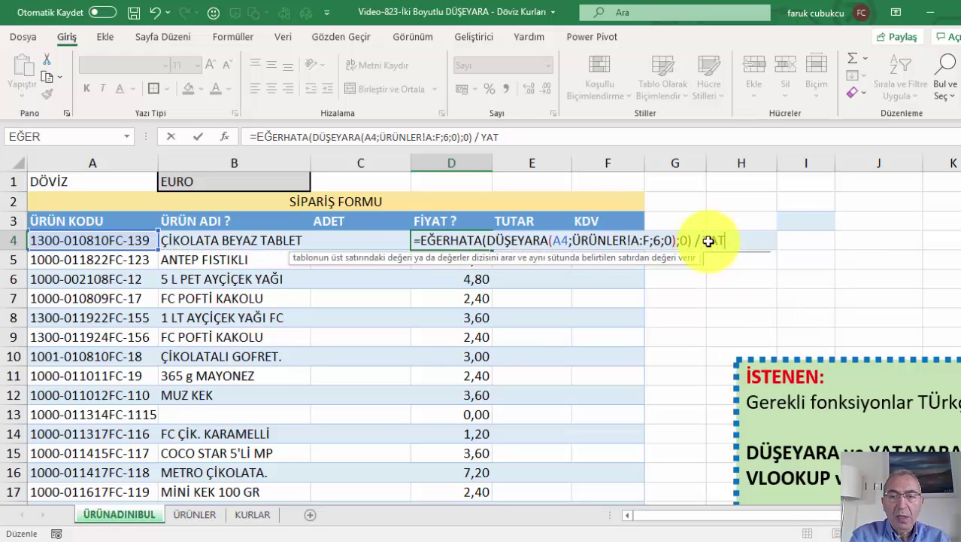
pyautogui.write('A')
pyautogui.press('Tab')
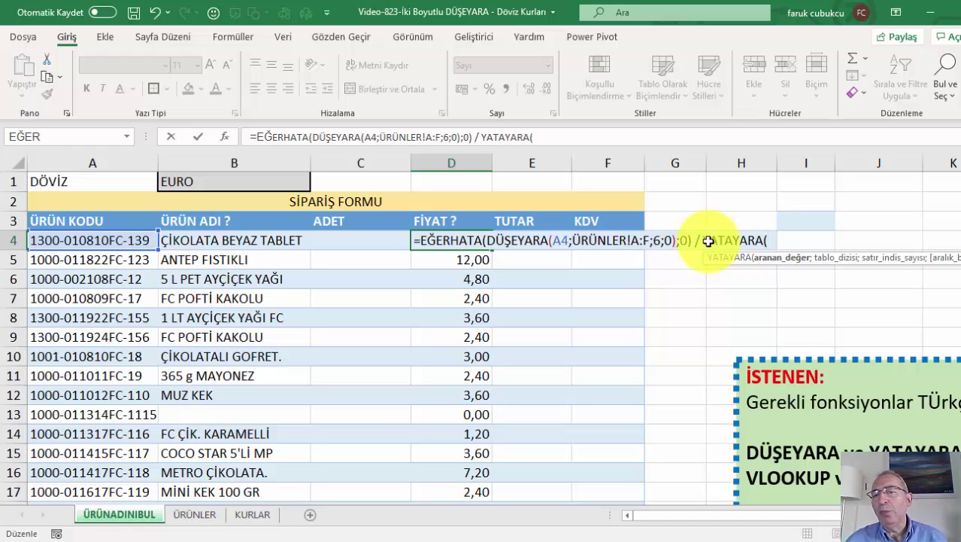
# Step: Give YATAYARA the arguments $B$1, KURLAR!$A$2:$E$2, 2 and 0
pyautogui.click(192, 179)
pyautogui.press('F4')
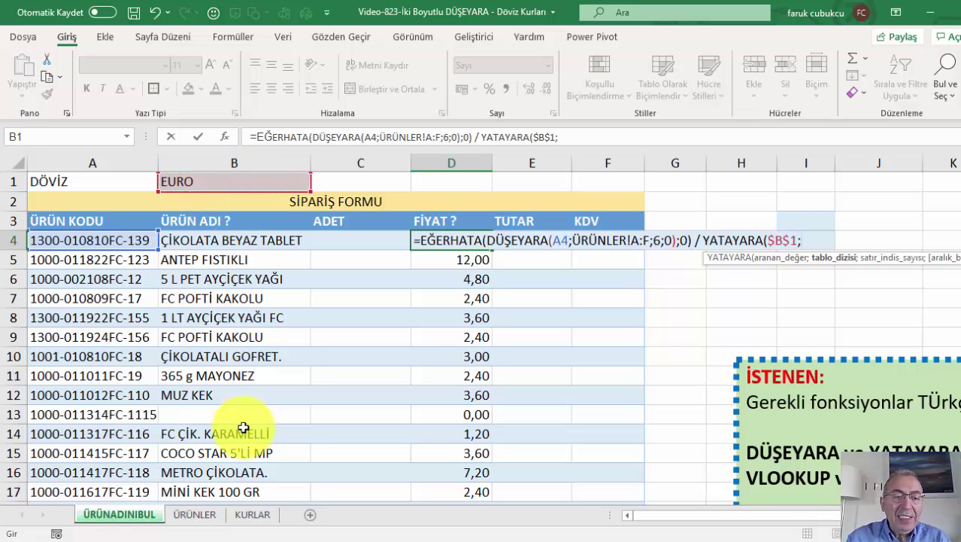
pyautogui.click(259, 515)
pyautogui.moveTo(58, 199); pyautogui.dragTo(370, 204)
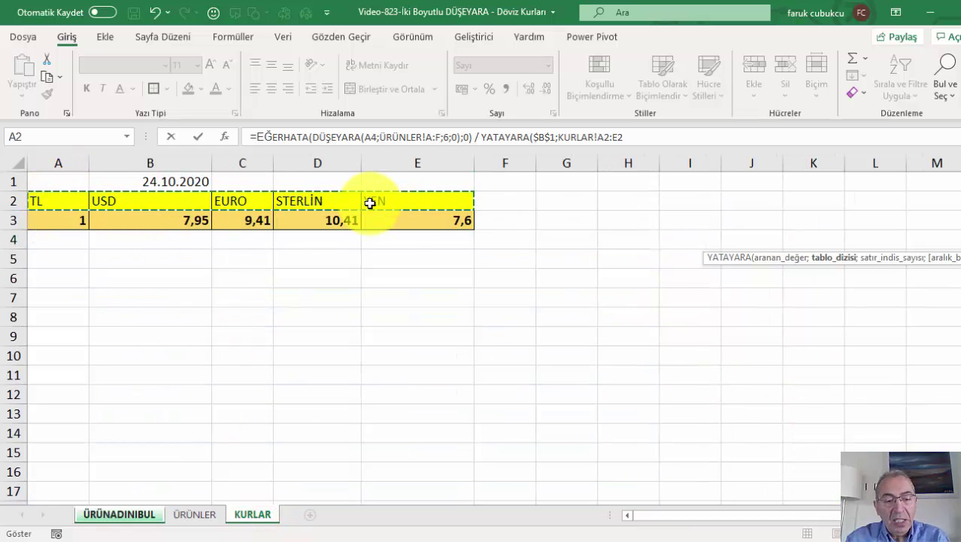
pyautogui.press('F4')
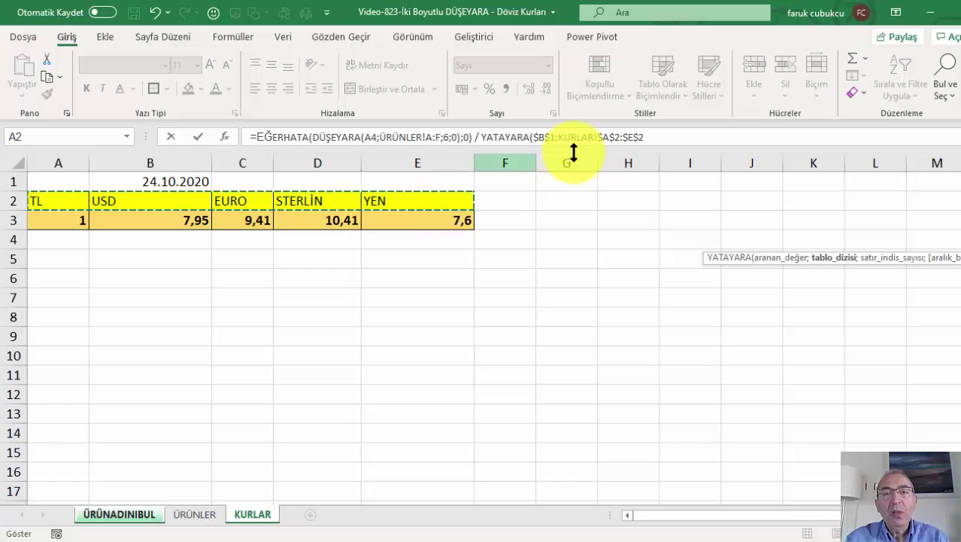
pyautogui.click(678, 135)
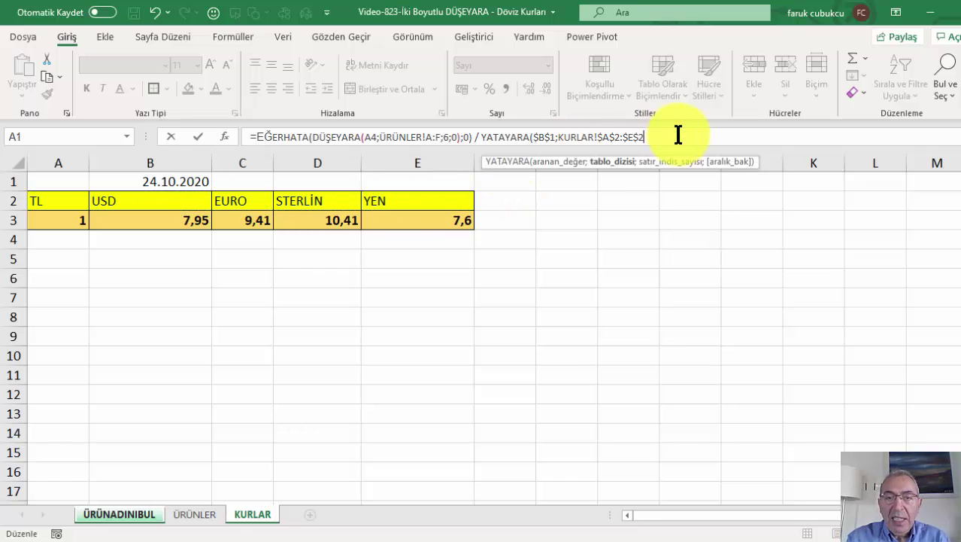
pyautogui.write(';')
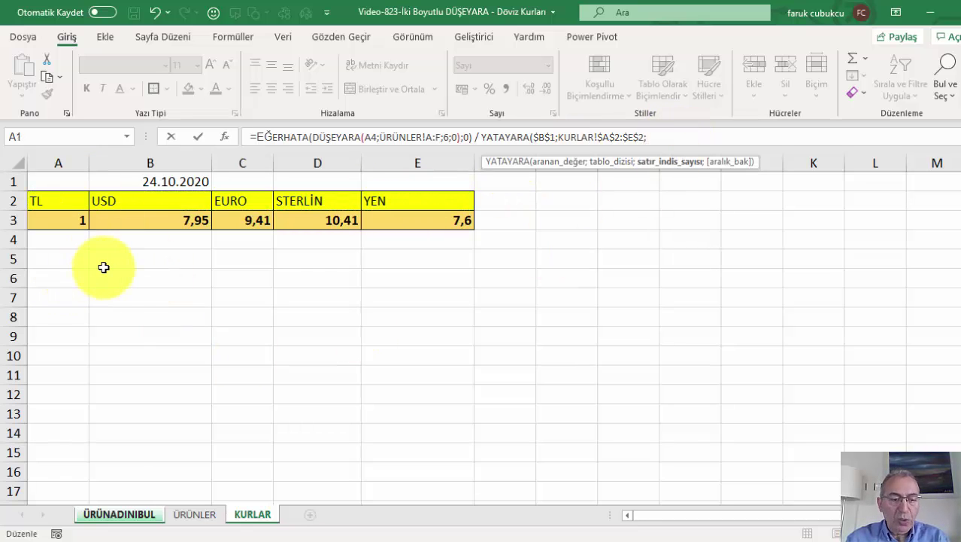
pyautogui.write('2')
pyautogui.write(';0')
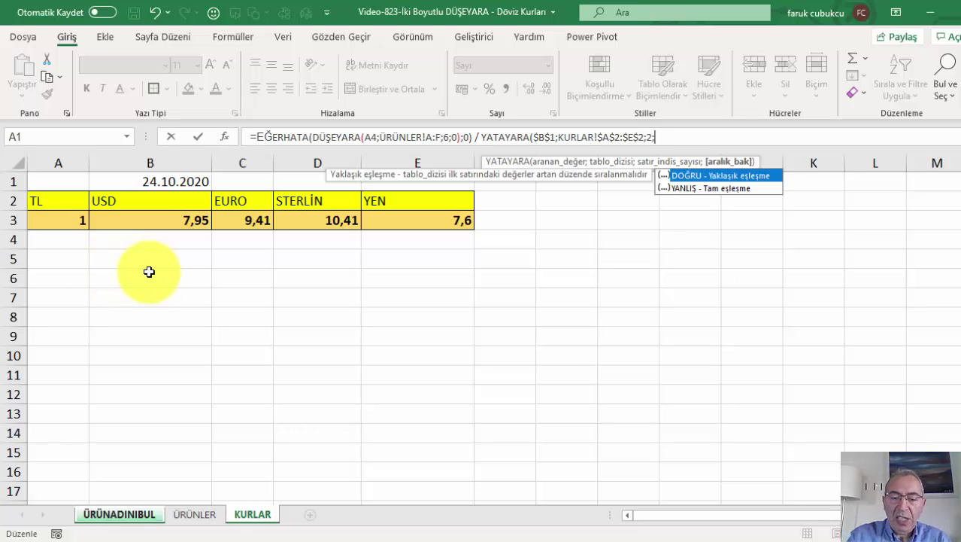
pyautogui.write(')')
# Step: Commit D4's formula (#BAŞV!), then overtype its YATAYARA part, leaving #AD?
pyautogui.press('Return')
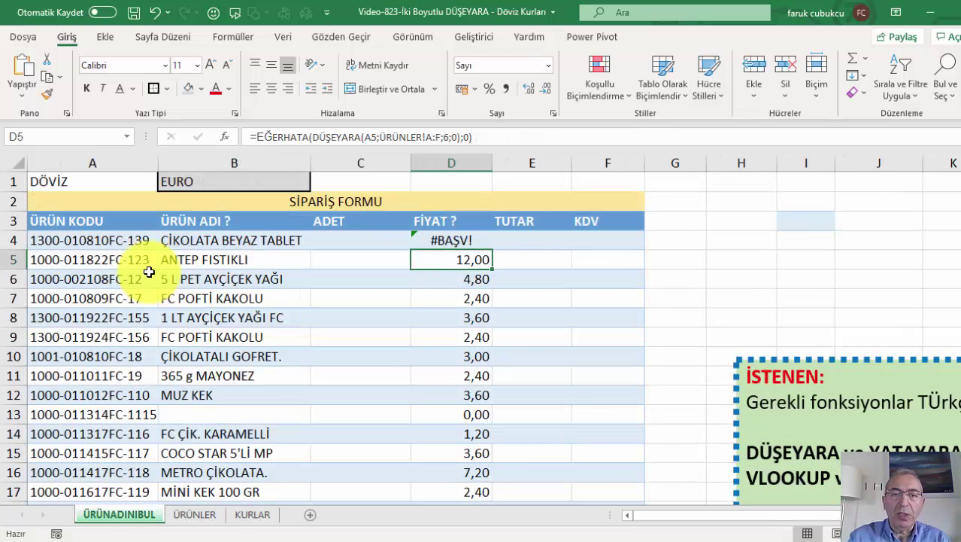
pyautogui.click(451, 241)
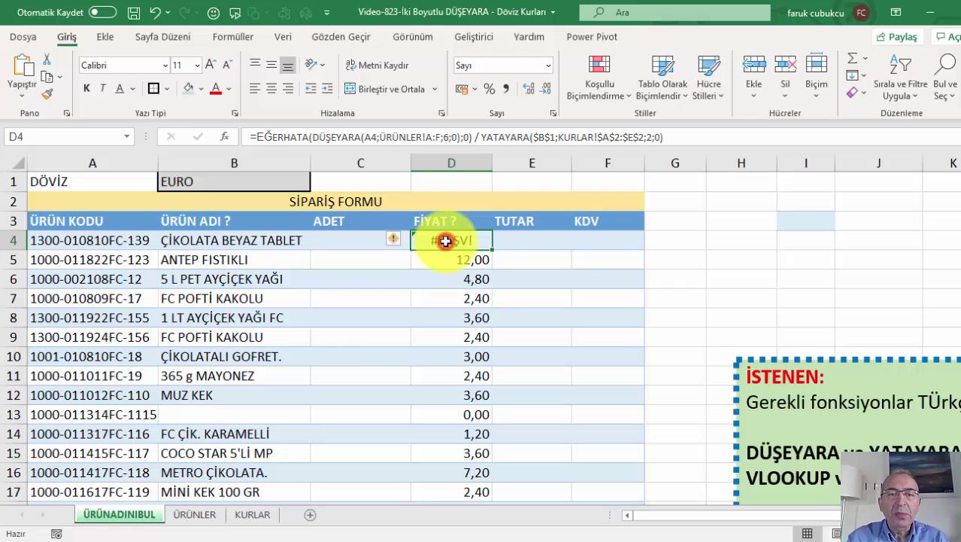
pyautogui.doubleClick(445, 241)
pyautogui.moveTo(707, 245); pyautogui.dragTo(955, 238)
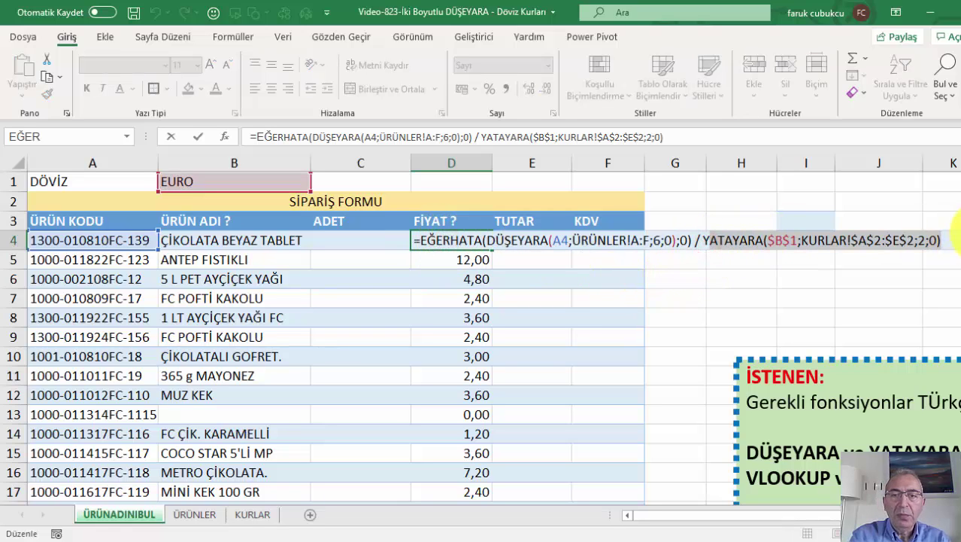
pyautogui.write('YYA')
pyautogui.press('Return')
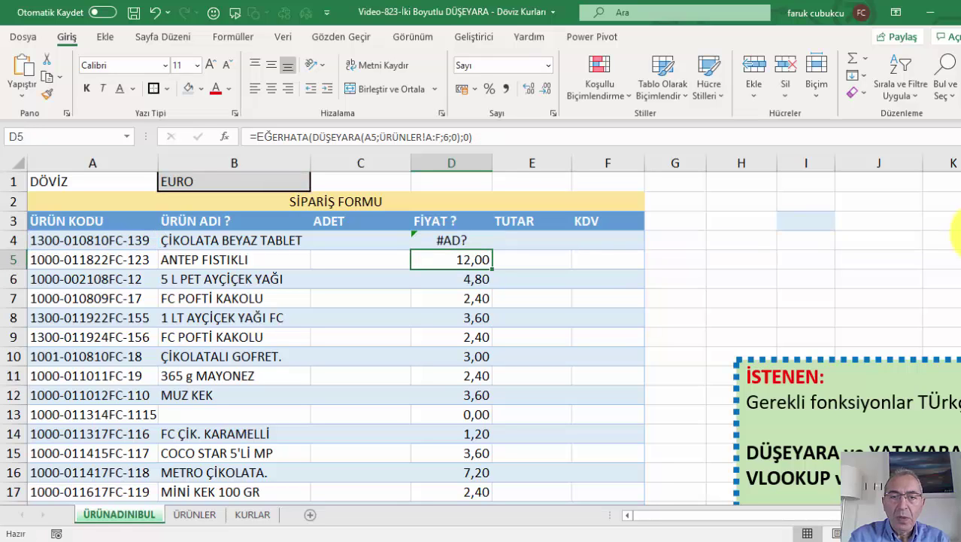
pyautogui.click(451, 239)
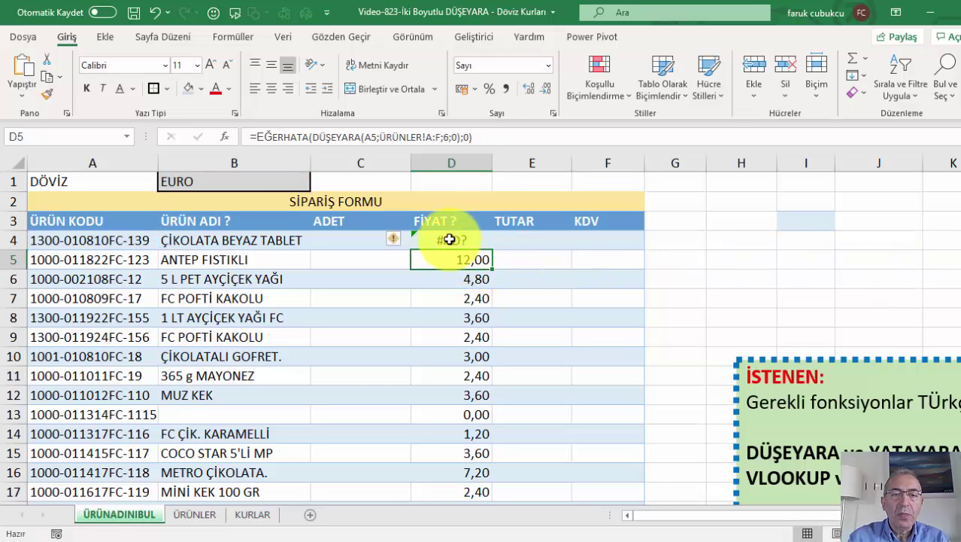
# Step: Retype the YATAYARA( lookup in D4 with B1 as its lookup value
pyautogui.doubleClick(452, 239)
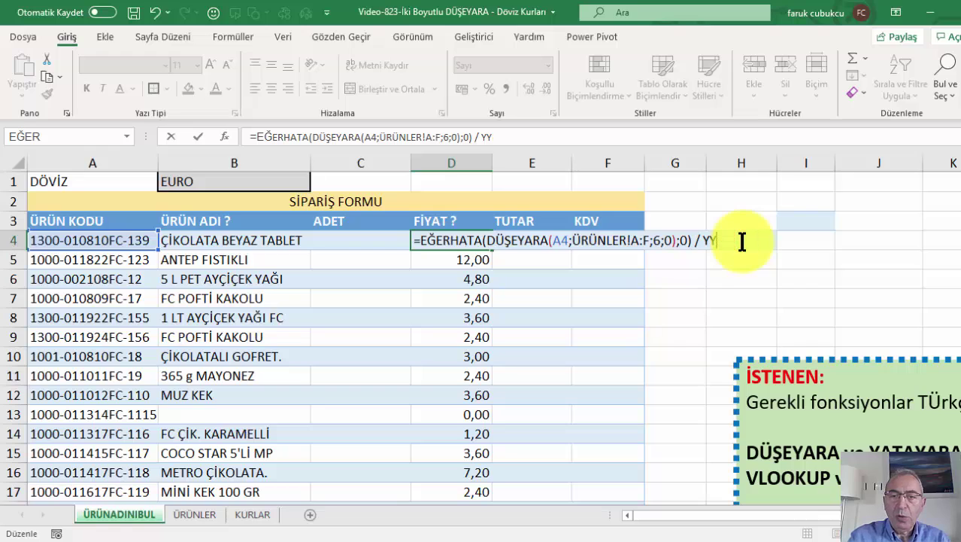
pyautogui.press('BackSpace')
pyautogui.write('AT')
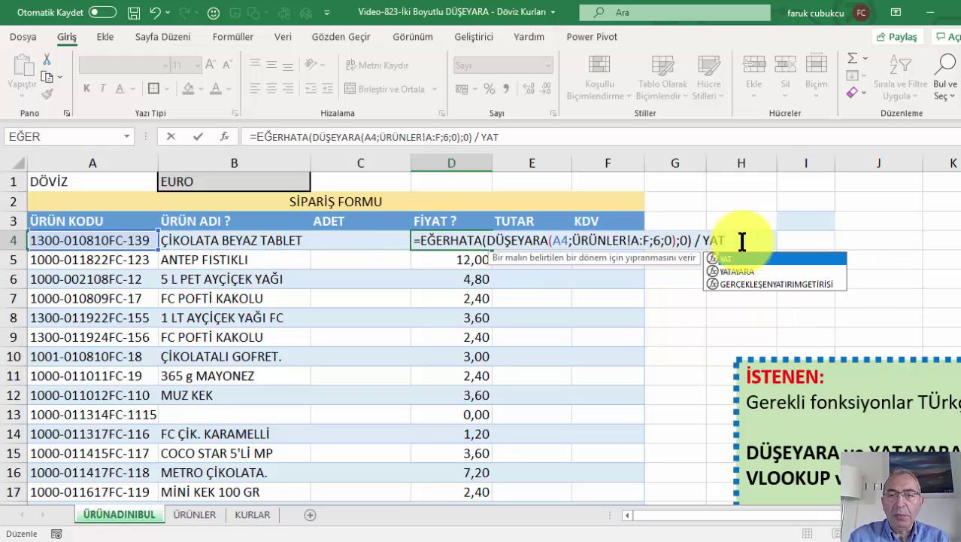
pyautogui.write('AYARA(')
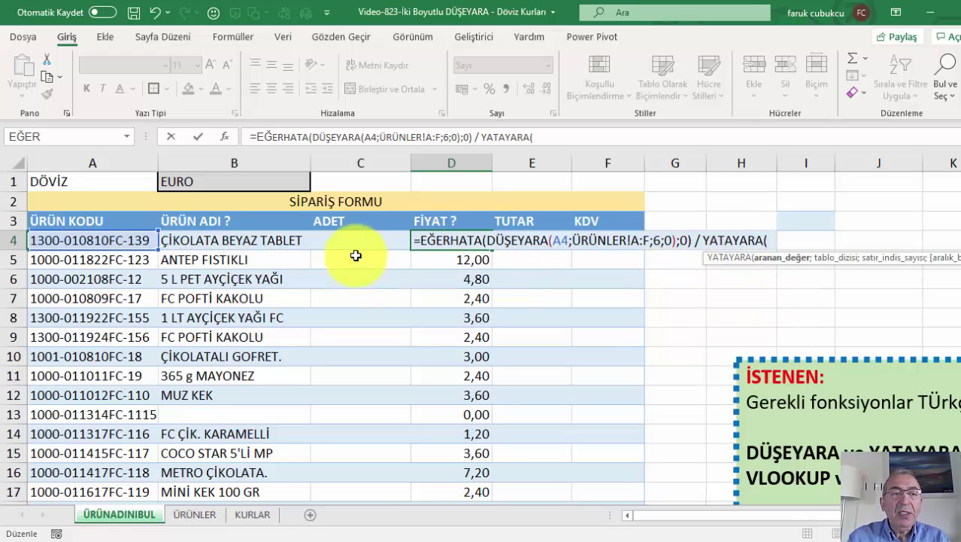
pyautogui.click(222, 180)
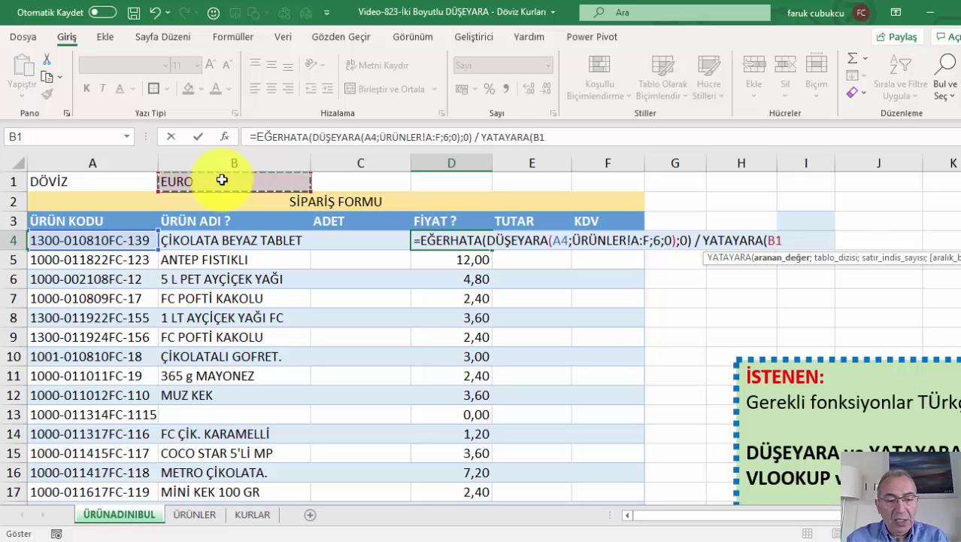
pyautogui.write('$B$1;')
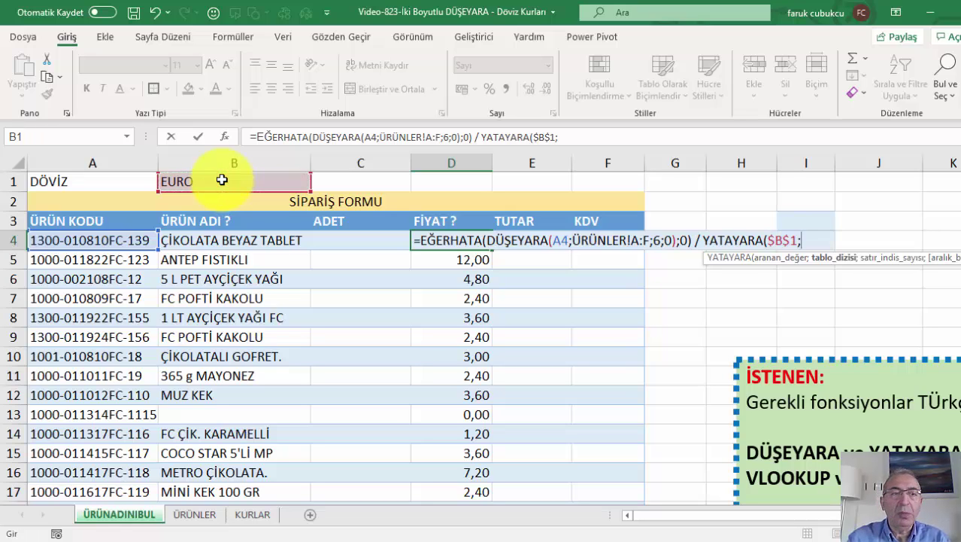
# Step: Use locked KURLAR!$A$2:$E$3 with row 2, exact match, giving a 0,89 EURO price
pyautogui.click(252, 514)
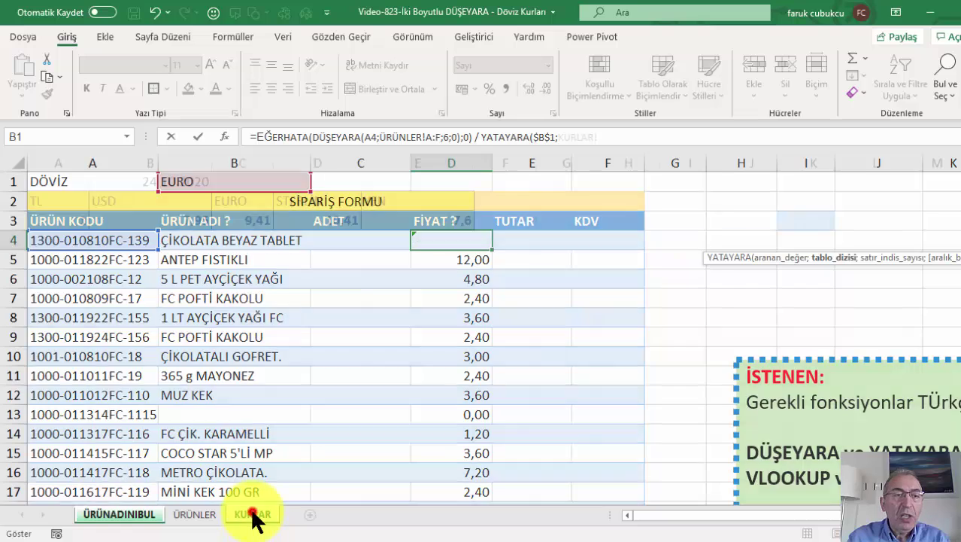
pyautogui.moveTo(51, 209); pyautogui.dragTo(423, 198)
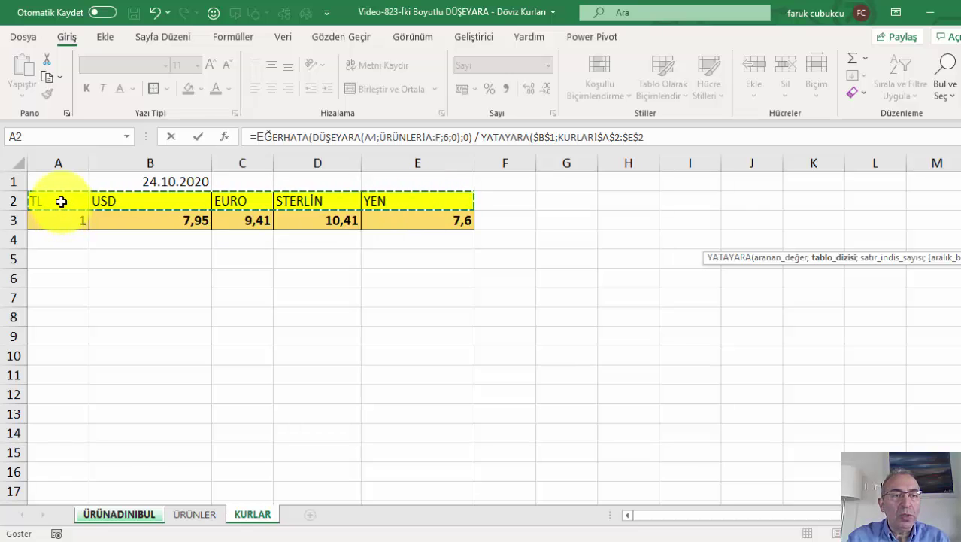
pyautogui.moveTo(61, 201); pyautogui.dragTo(407, 217)
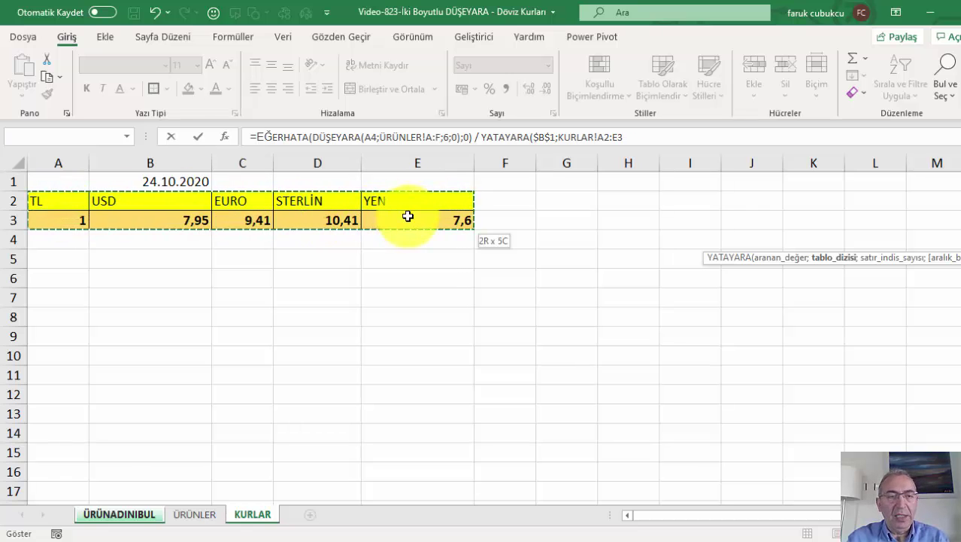
pyautogui.moveTo(407, 216)
pyautogui.mouseDown()
pyautogui.moveTo(343, 190)
pyautogui.moveTo(436, 203)
pyautogui.moveTo(443, 219)
pyautogui.mouseUp()
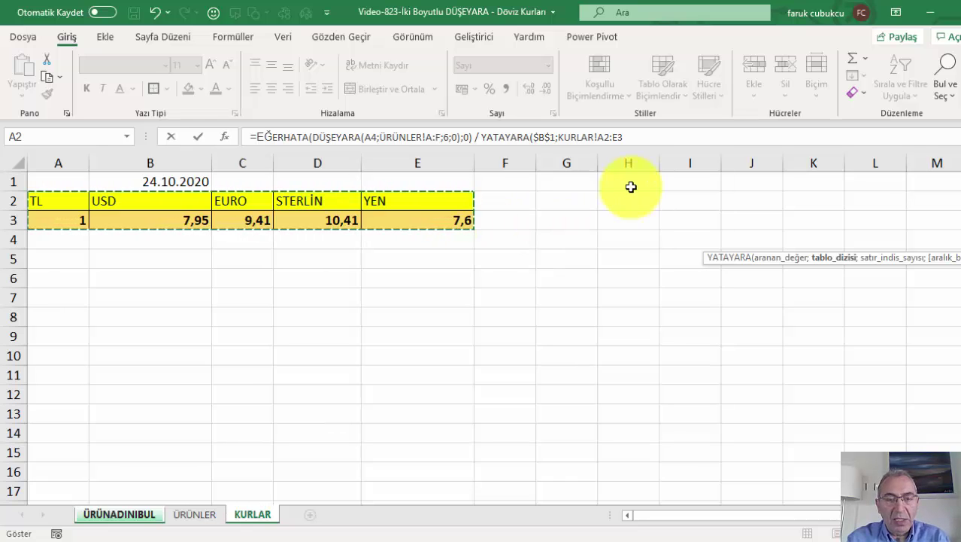
pyautogui.press('F4')
pyautogui.click(663, 134)
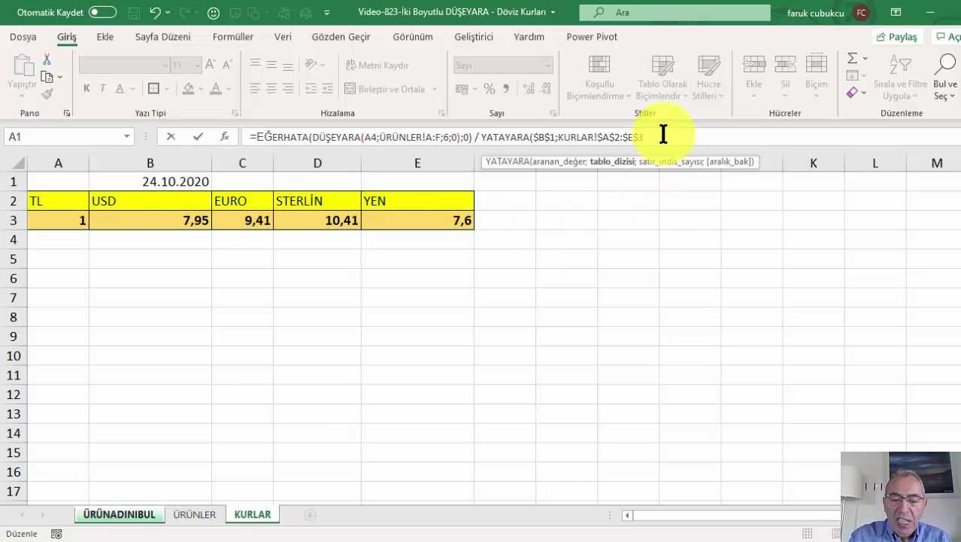
pyautogui.write(';2;0')
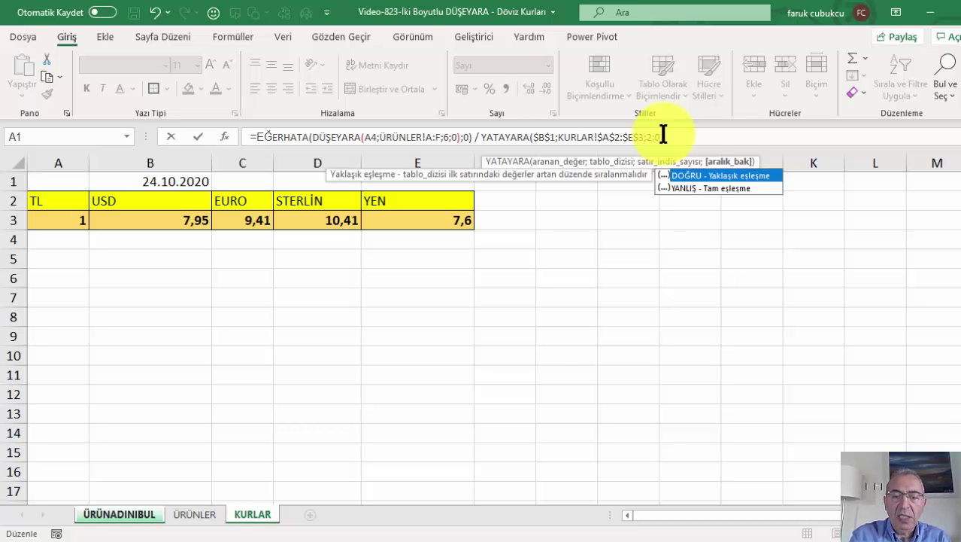
pyautogui.press('Return')
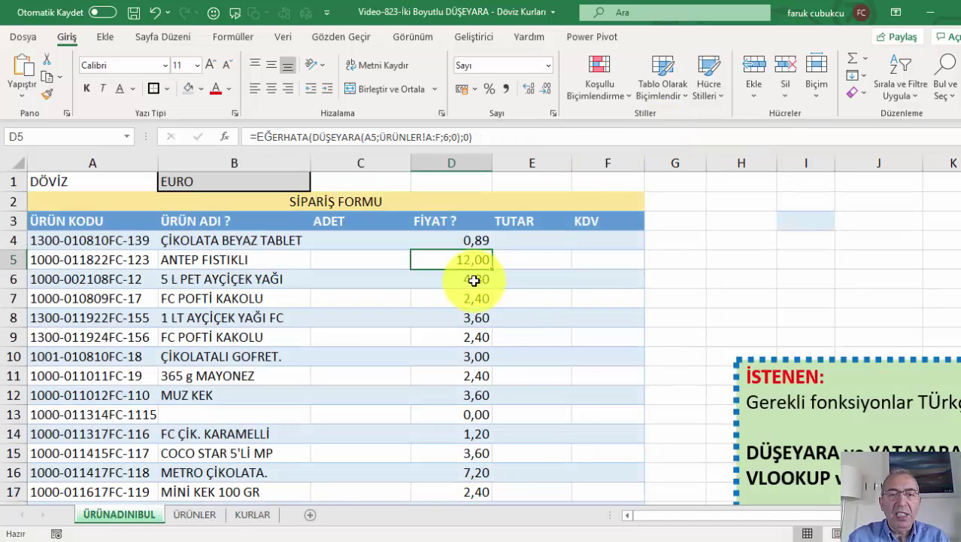
# Step: Switch B1 to TL and fill D4's converting formula down the FİYAT column
pyautogui.click(472, 239)
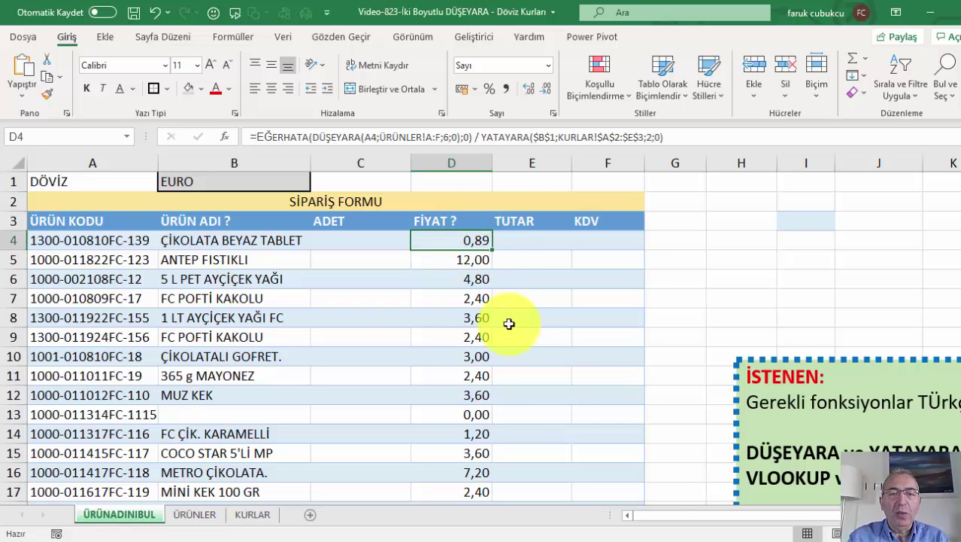
pyautogui.click(301, 181)
pyautogui.click(315, 183)
pyautogui.click(237, 195)
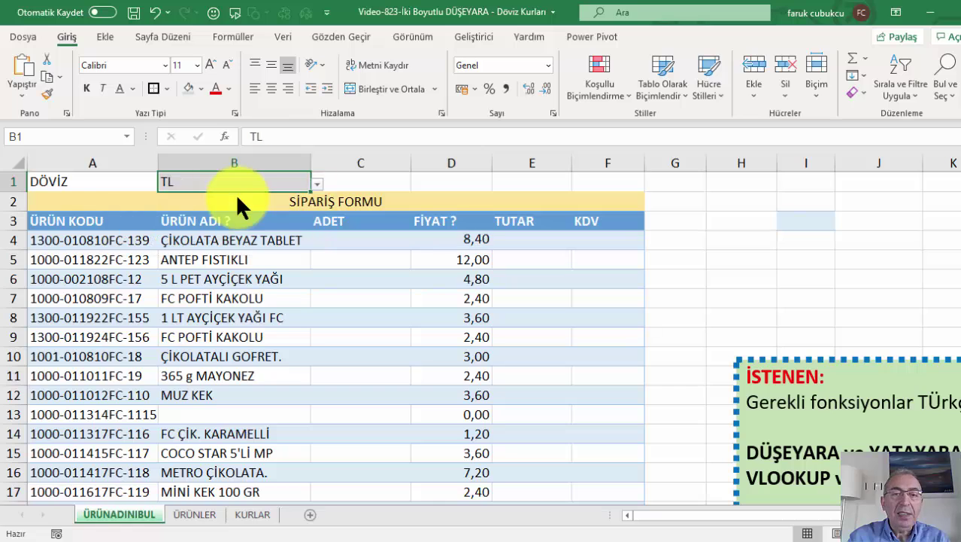
pyautogui.click(425, 240)
pyautogui.doubleClick(491, 249)
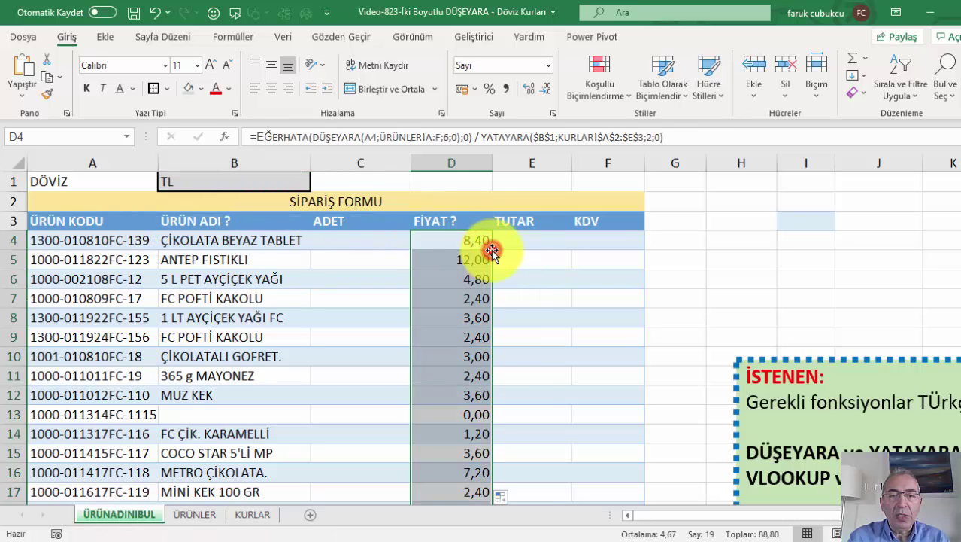
pyautogui.click(500, 498)
pyautogui.click(524, 460)
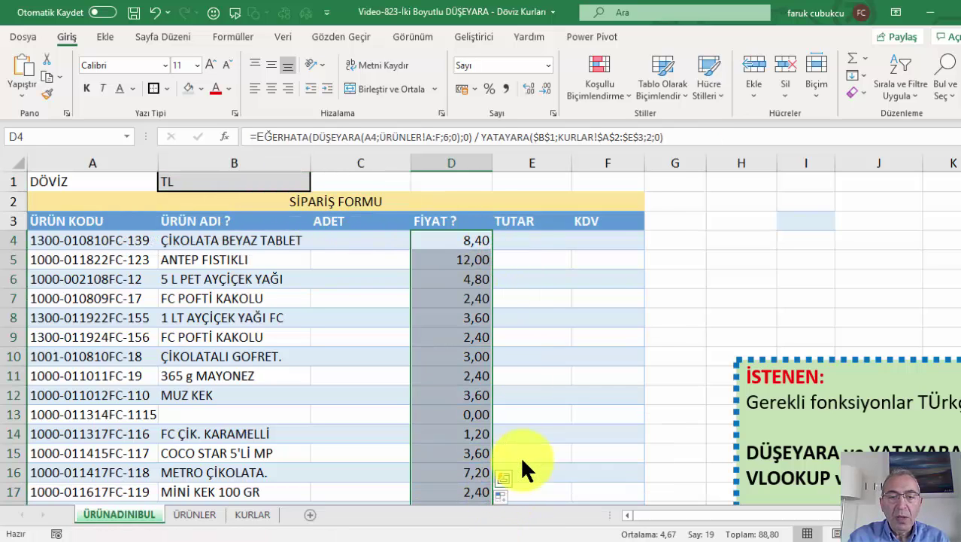
# Step: Try USD and EURO in B1, leave it on USD, and reopen D4's formula
pyautogui.click(290, 181)
pyautogui.click(317, 184)
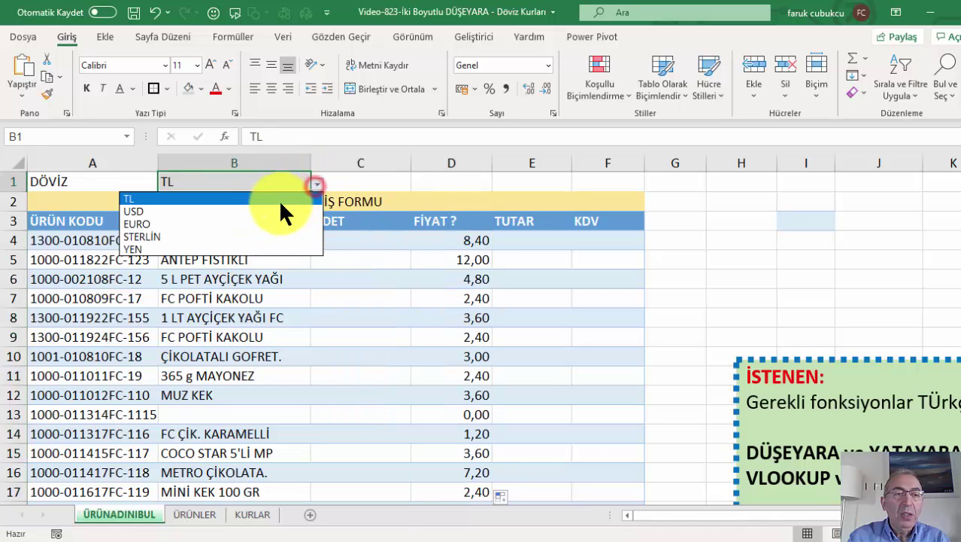
pyautogui.click(279, 211)
pyautogui.click(316, 183)
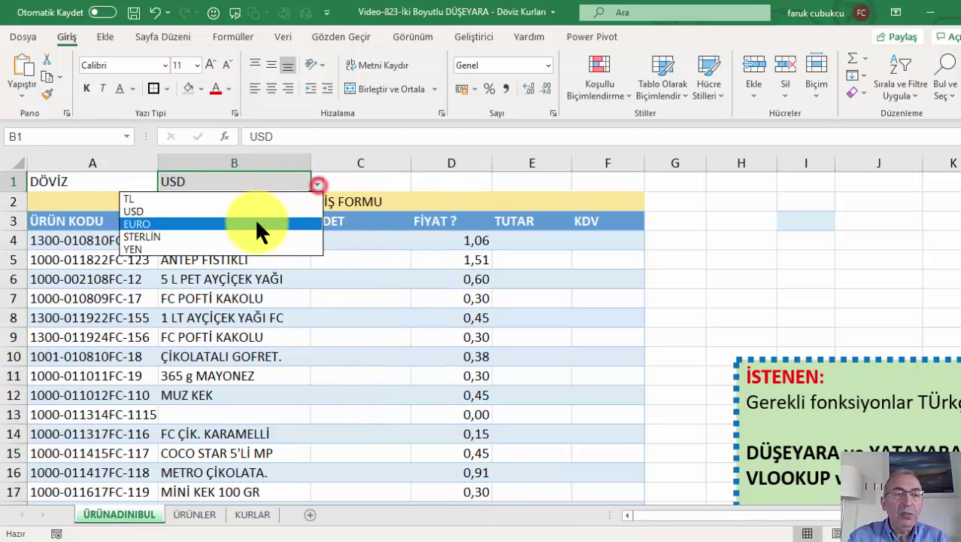
pyautogui.click(257, 224)
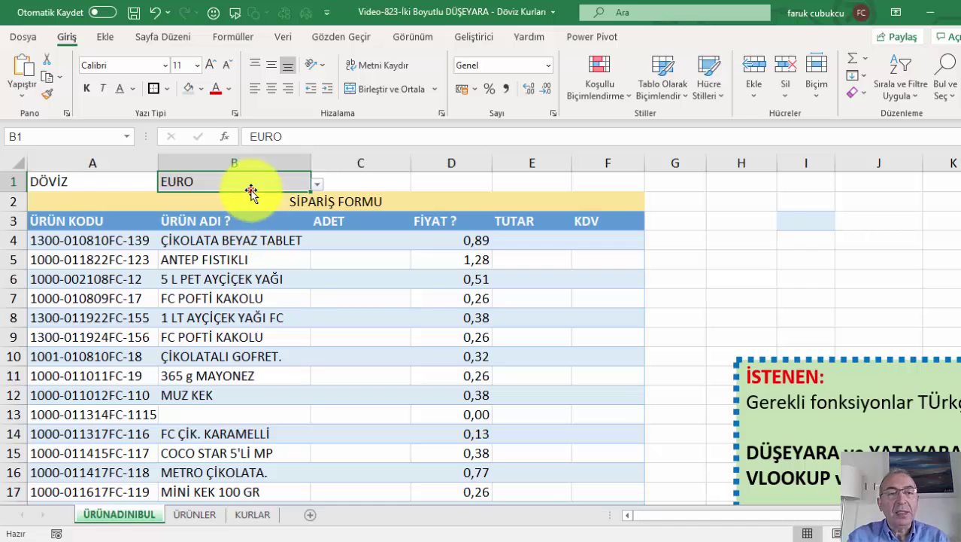
pyautogui.click(316, 183)
pyautogui.click(258, 210)
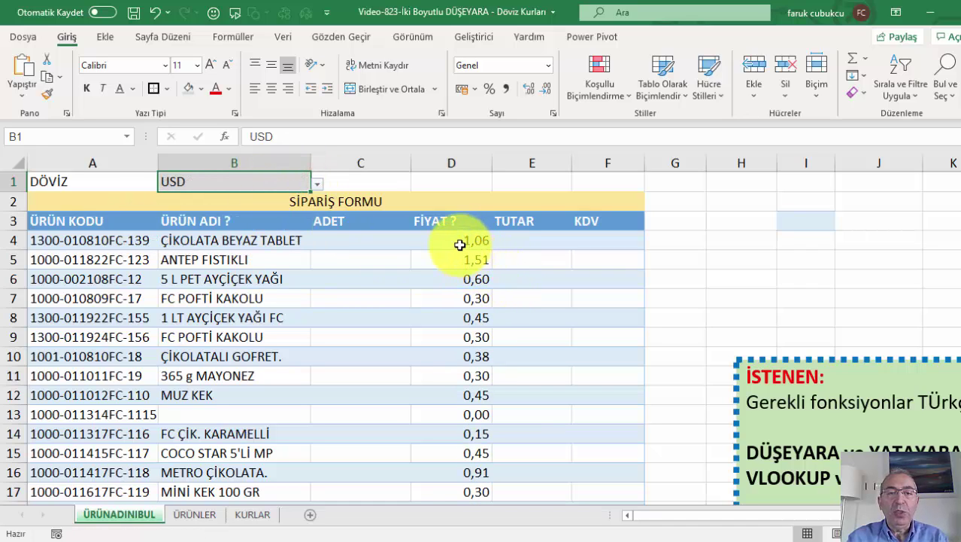
pyautogui.doubleClick(455, 242)
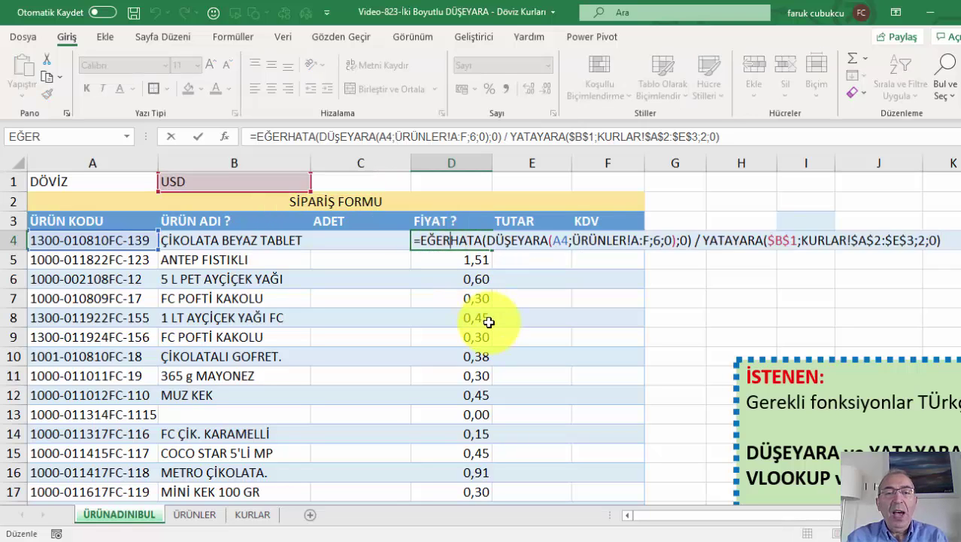
pyautogui.press('Escape')
pyautogui.click(343, 136)
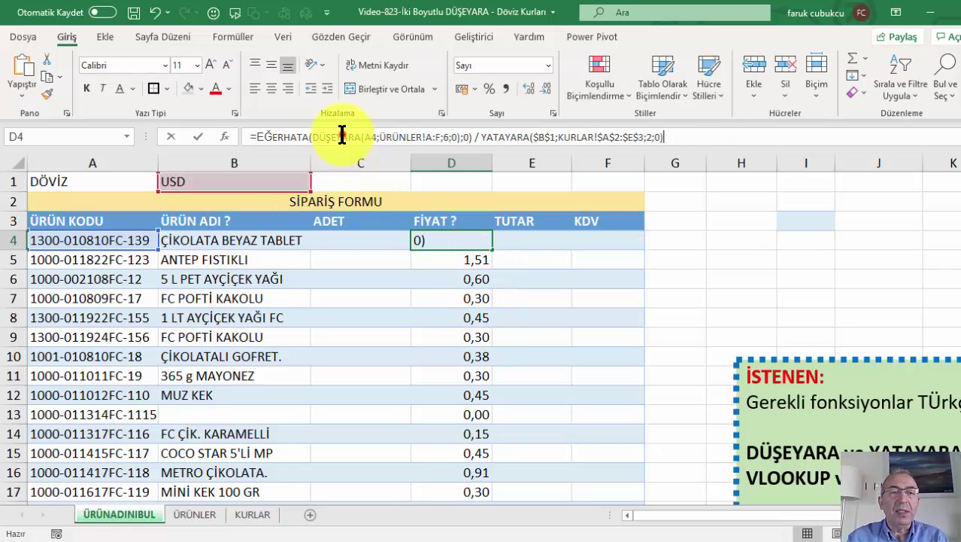
pyautogui.click(223, 137)
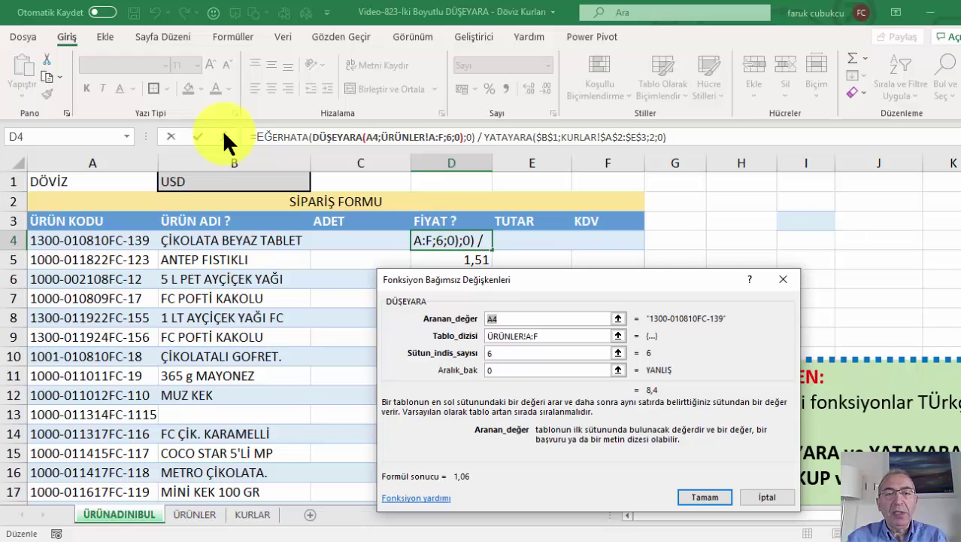
pyautogui.press('Escape')
pyautogui.click(508, 137)
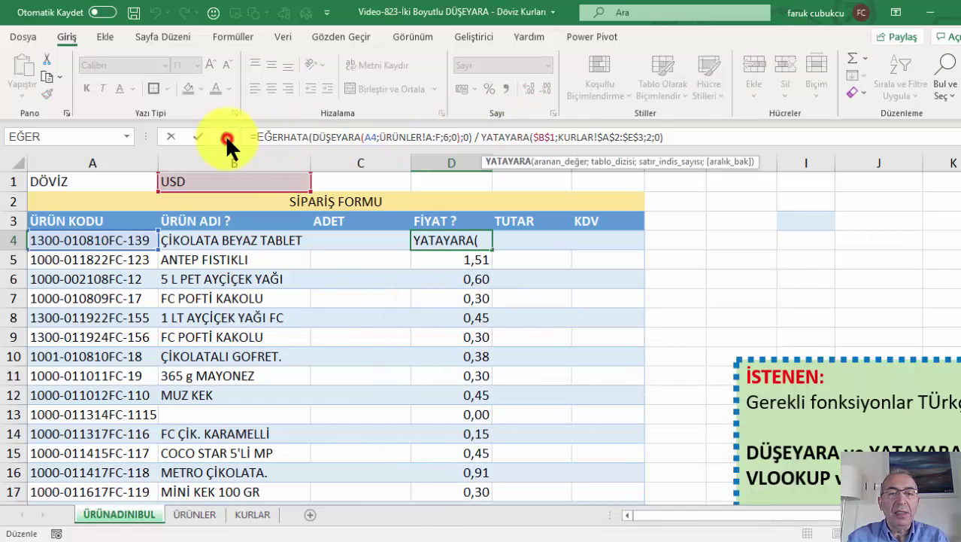
pyautogui.click(223, 137)
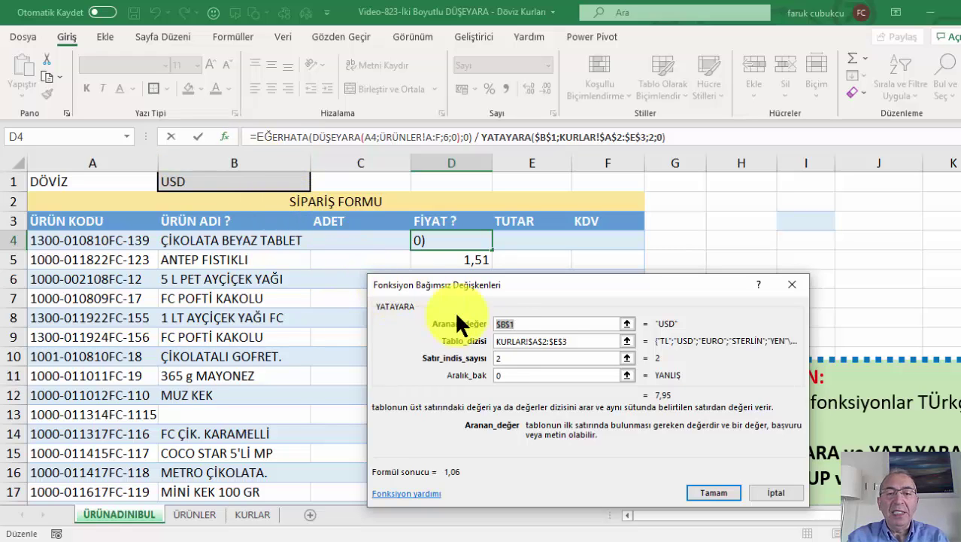
pyautogui.press('Return')
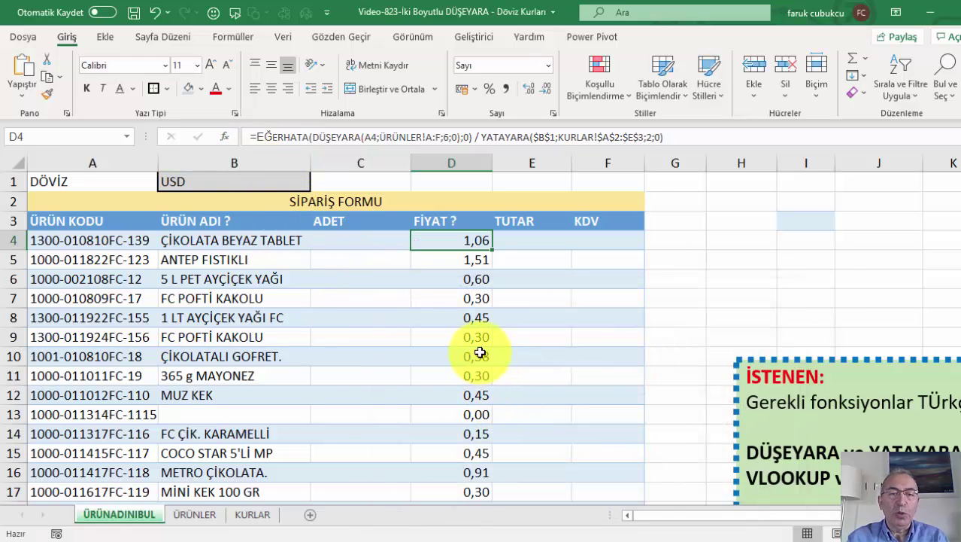
pyautogui.click(440, 301)
pyautogui.click(439, 279)
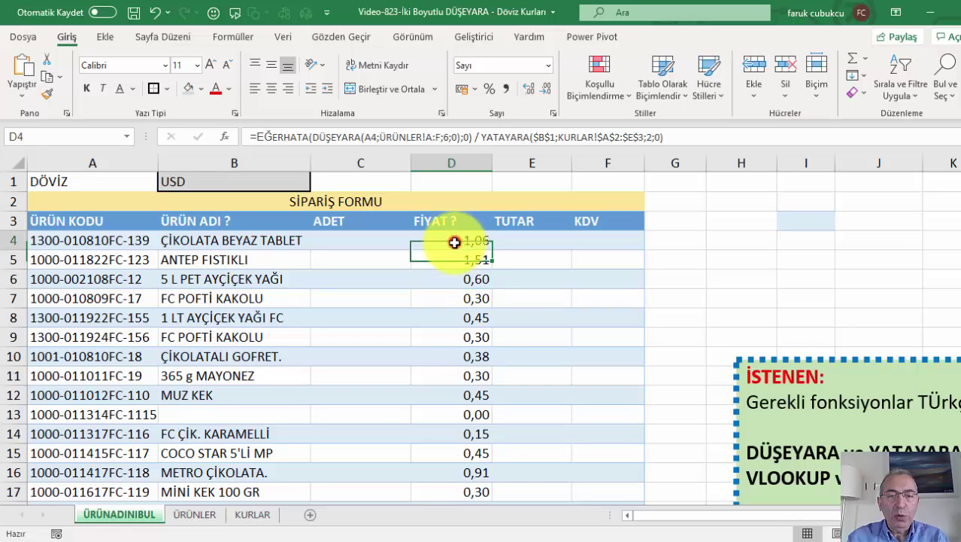
pyautogui.moveTo(455, 242); pyautogui.dragTo(456, 383)
pyautogui.click(451, 357)
pyautogui.click(481, 242)
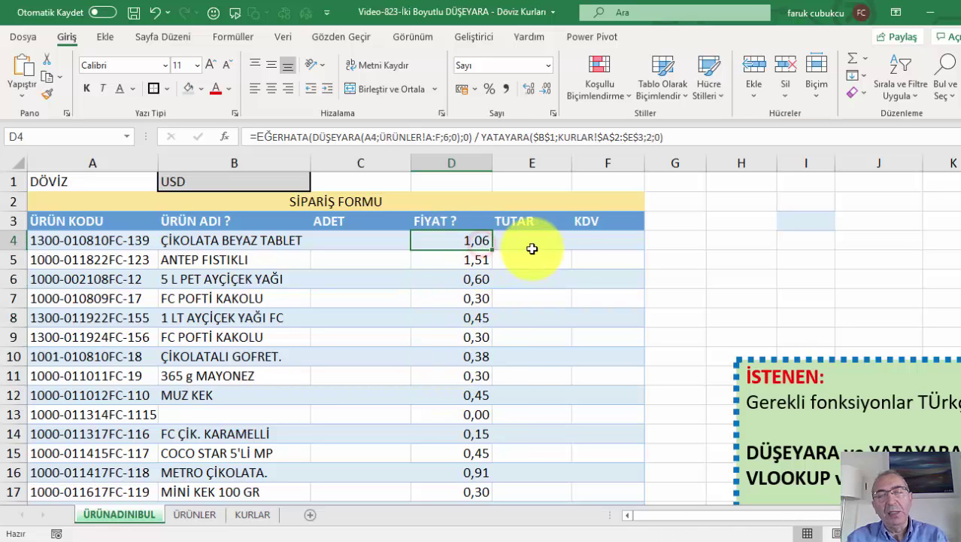
pyautogui.click(453, 279)
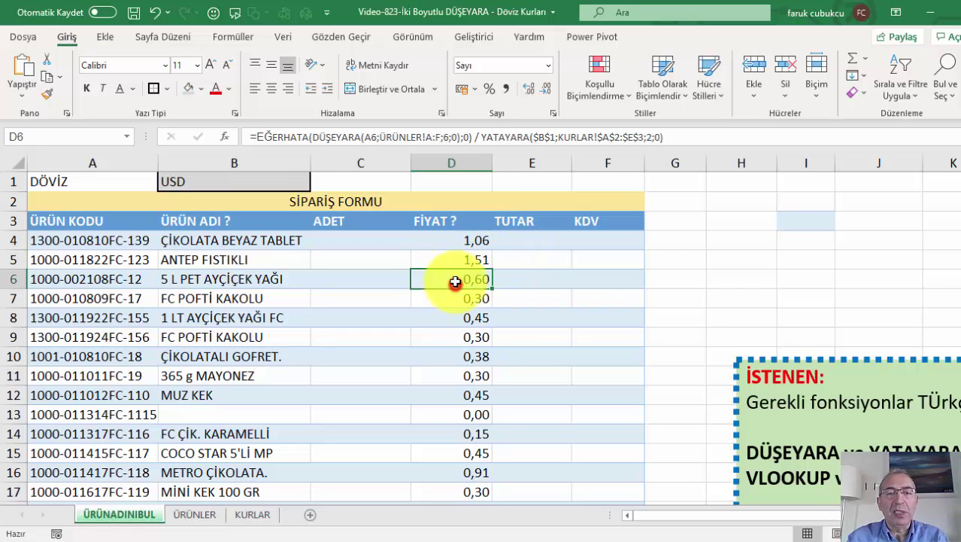
pyautogui.click(463, 254)
pyautogui.click(466, 241)
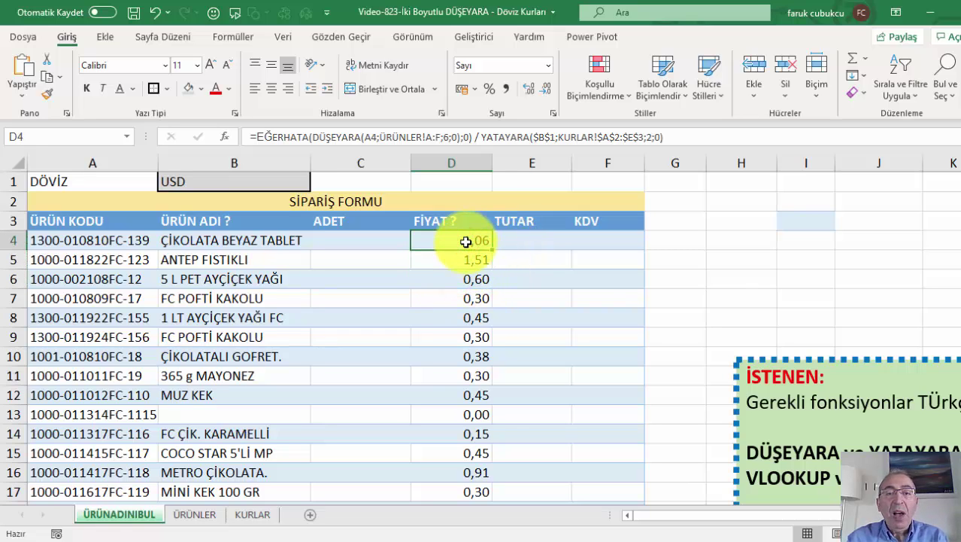
pyautogui.scroll(-3, 715, 356)
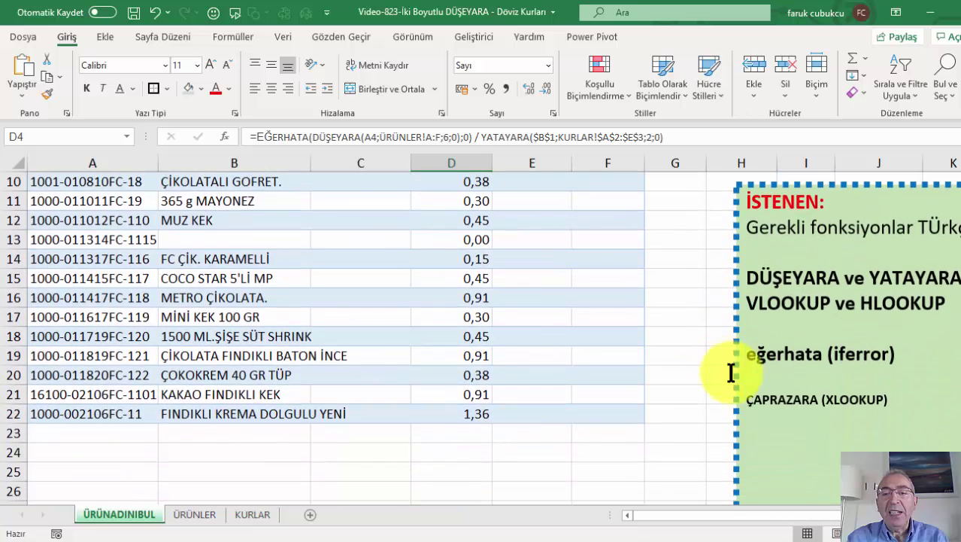
pyautogui.scroll(3, 779, 404)
# Step: Select TUTAR cell E4 and try entering ÇAPRAZARA inline, then erase the partial entry
pyautogui.click(534, 298)
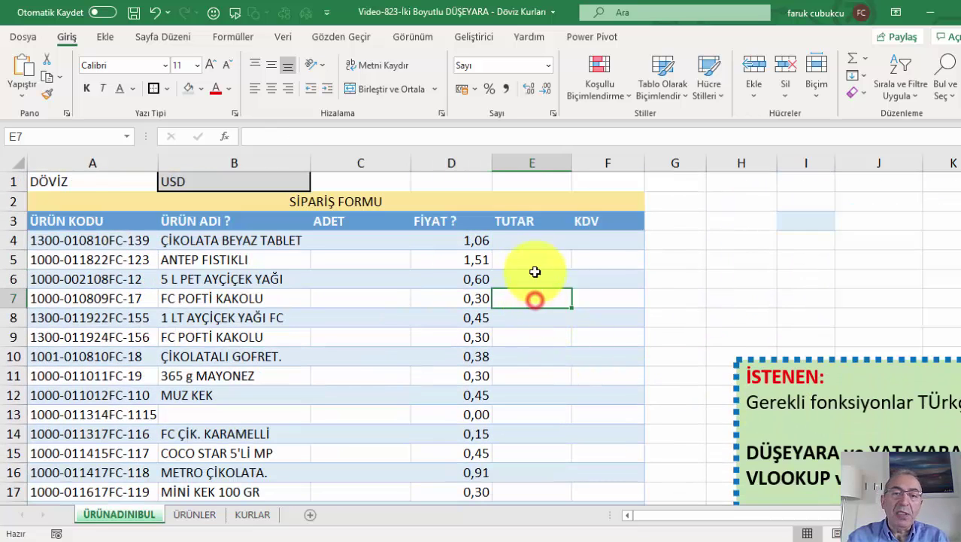
pyautogui.click(529, 242)
pyautogui.write('=')
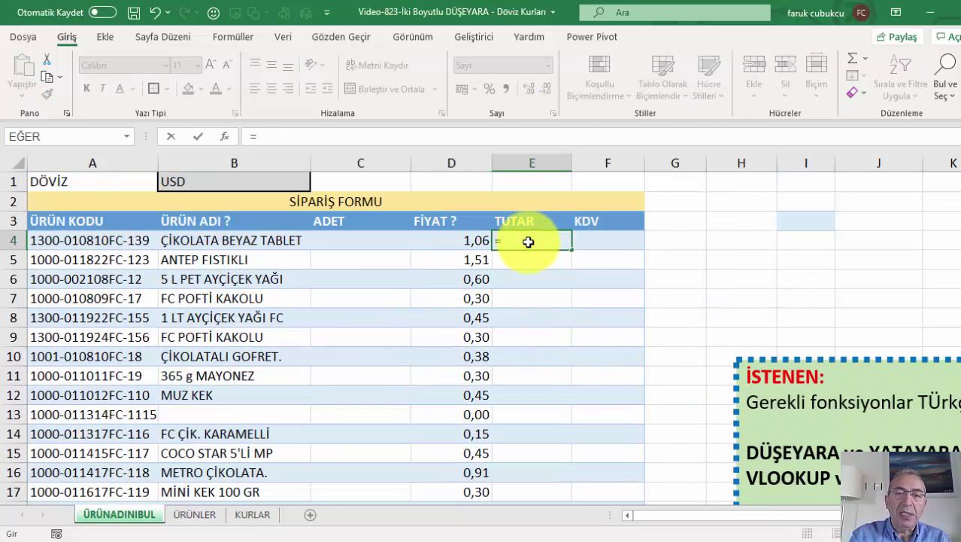
pyautogui.write('ÇA')
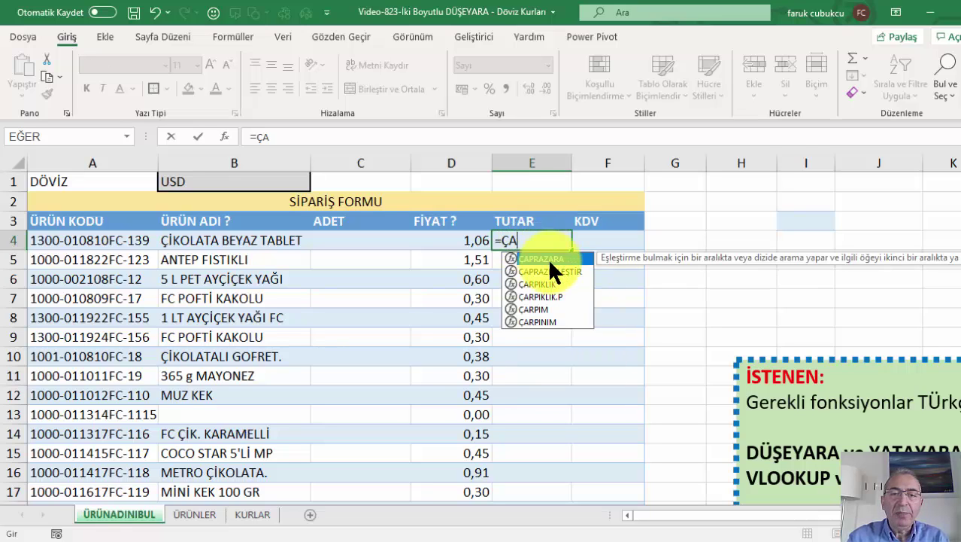
pyautogui.doubleClick(547, 258)
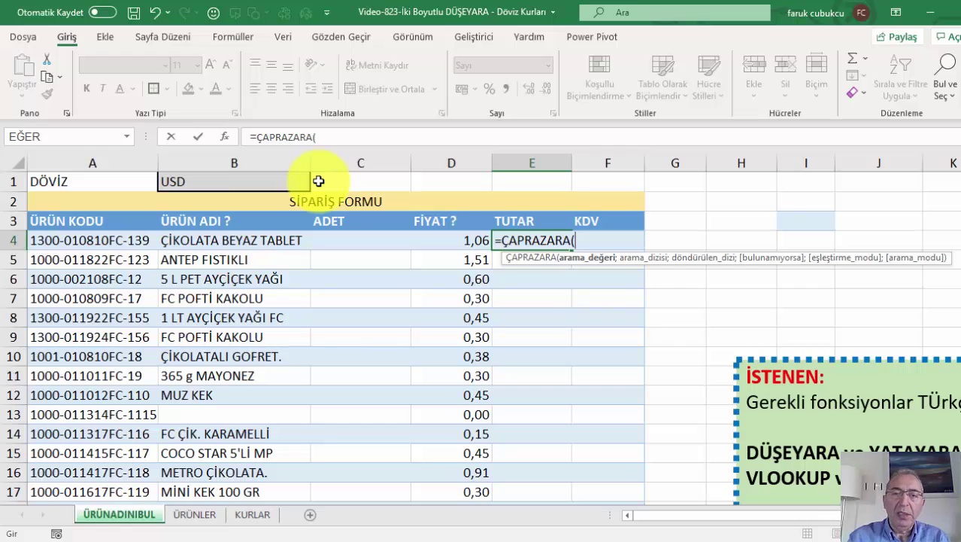
pyautogui.press('BackSpace')
pyautogui.press('BackSpace')
pyautogui.press('BackSpace')
pyautogui.press('BackSpace')
pyautogui.press('BackSpace')
pyautogui.press('BackSpace')
pyautogui.press('BackSpace')
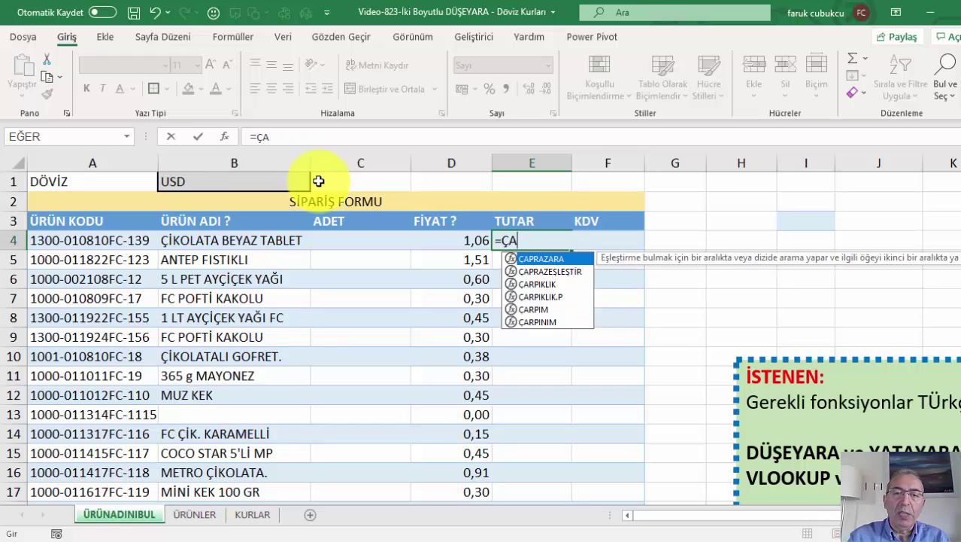
pyautogui.press('BackSpace')
pyautogui.press('BackSpace')
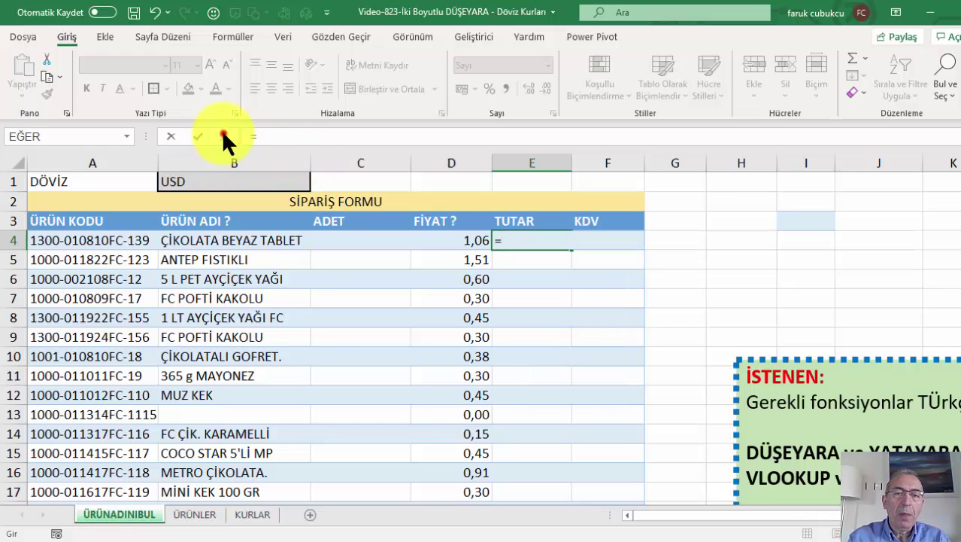
# Step: Insert ÇAPRAZARA into E4 through the Insert Function dialog, with all functions listed
pyautogui.click(224, 136)
pyautogui.click(520, 330)
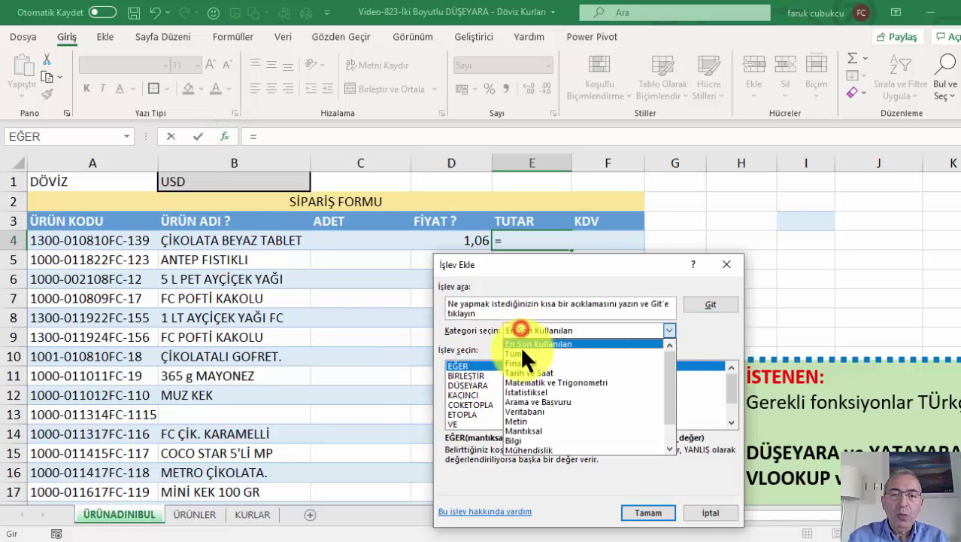
pyautogui.click(519, 345)
pyautogui.click(480, 375)
pyautogui.press('ccedilla')
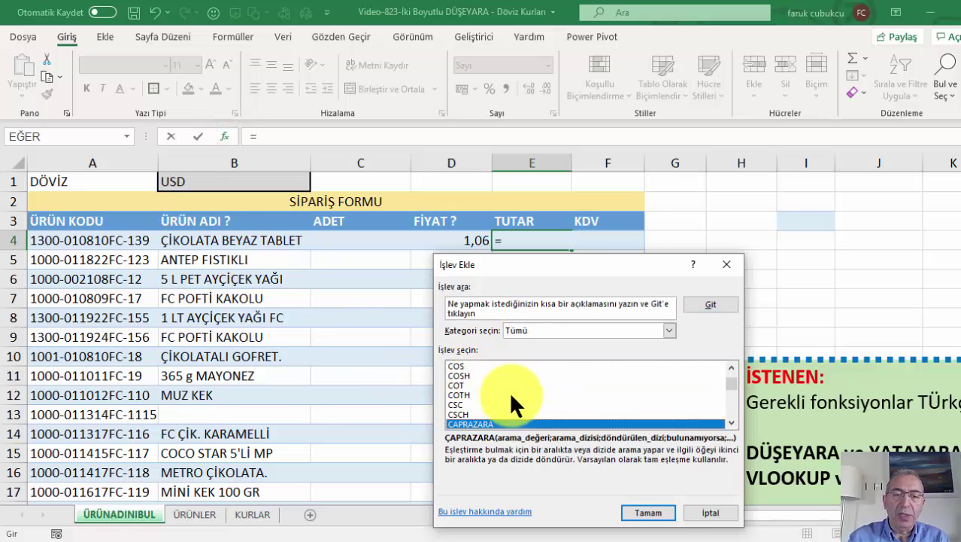
pyautogui.click(639, 510)
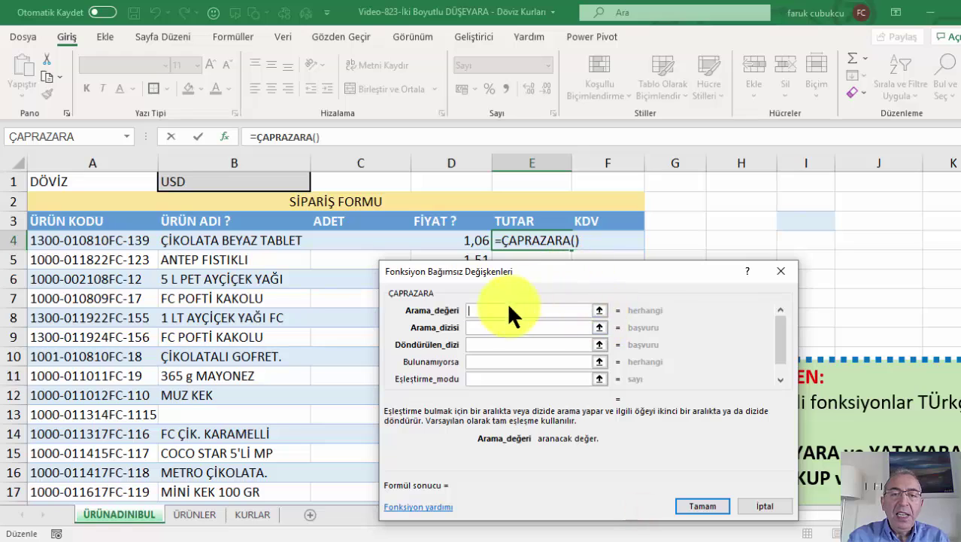
# Step: Set the lookup value to A4 and the lookup array to ÜRÜNLER!A:A
pyautogui.click(123, 245)
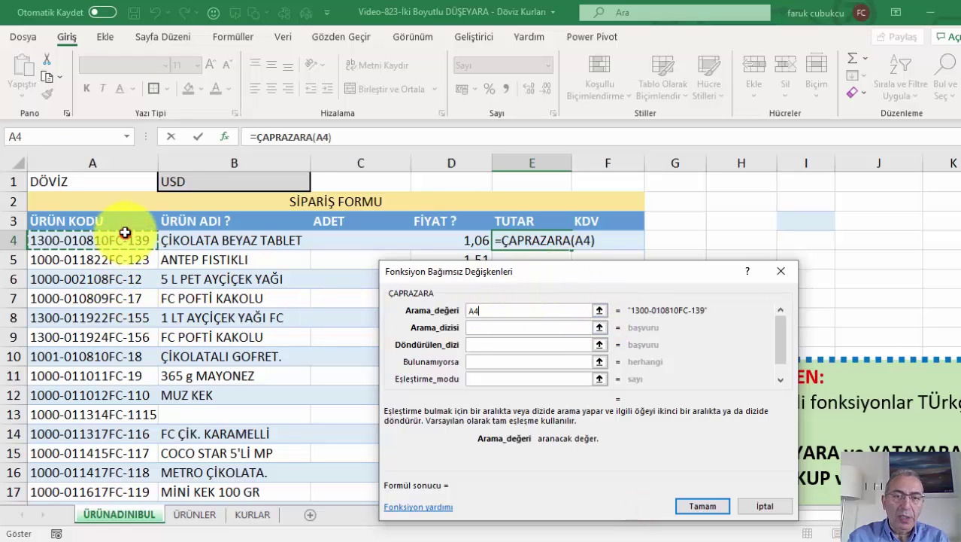
pyautogui.click(480, 328)
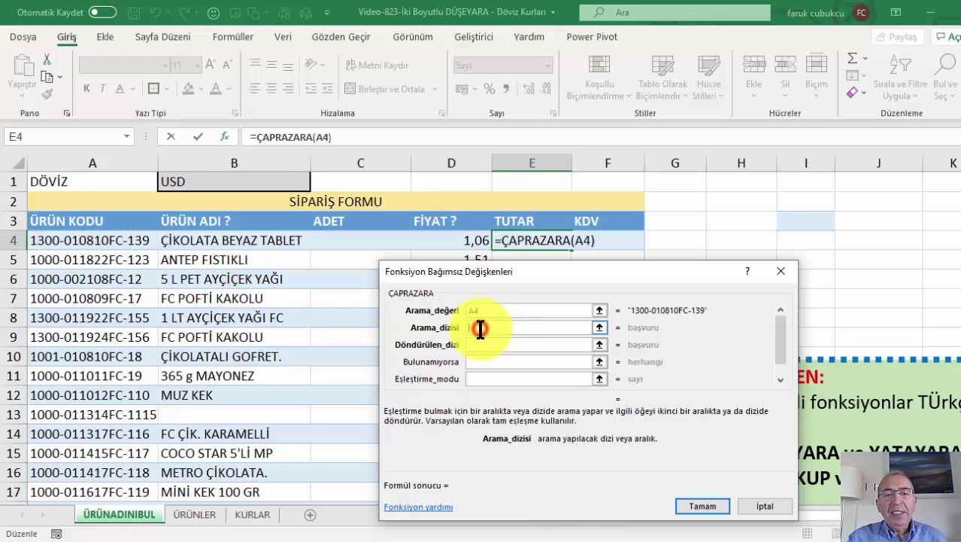
pyautogui.click(474, 344)
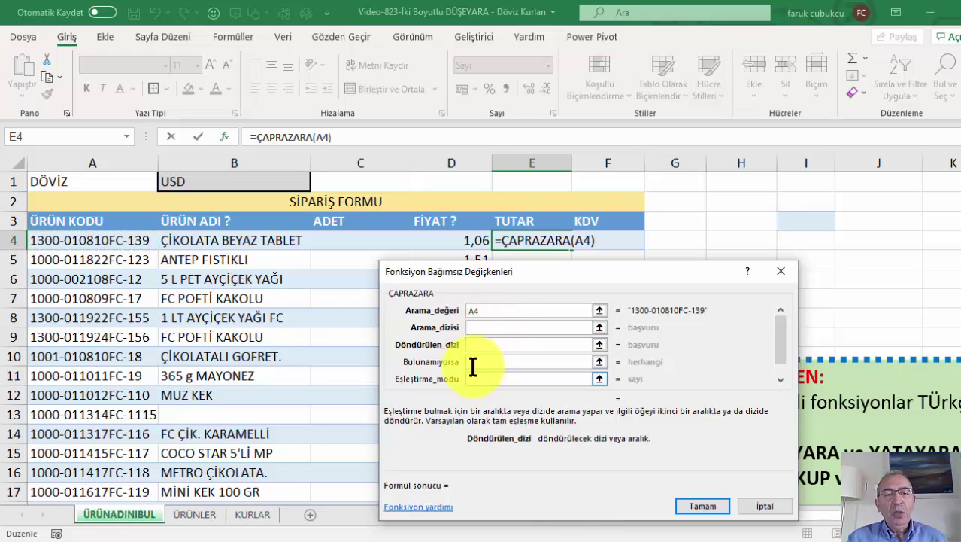
pyautogui.click(472, 362)
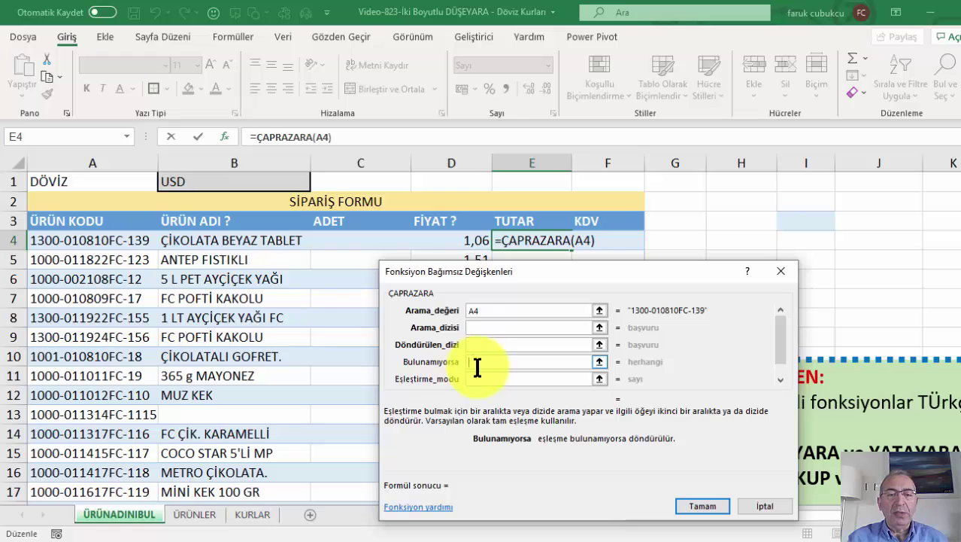
pyautogui.click(476, 380)
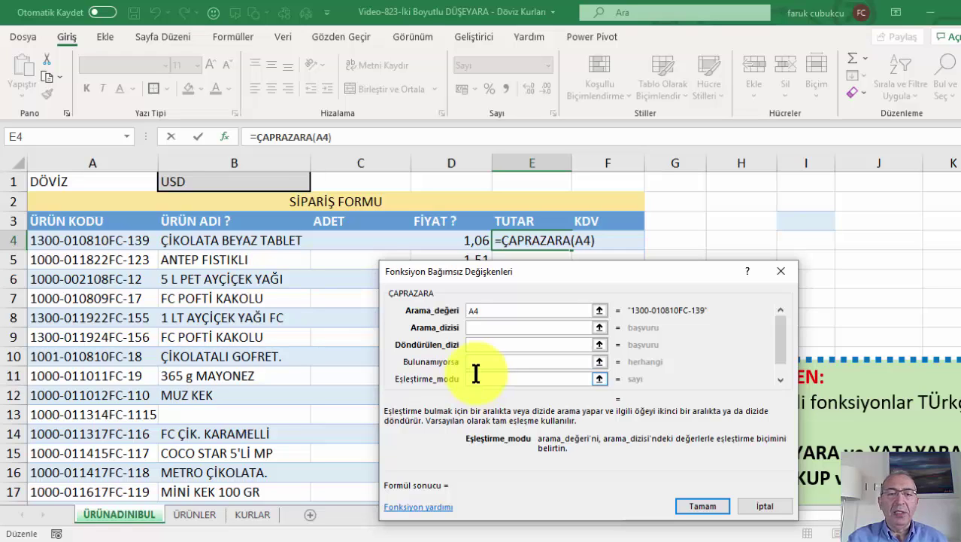
pyautogui.click(470, 329)
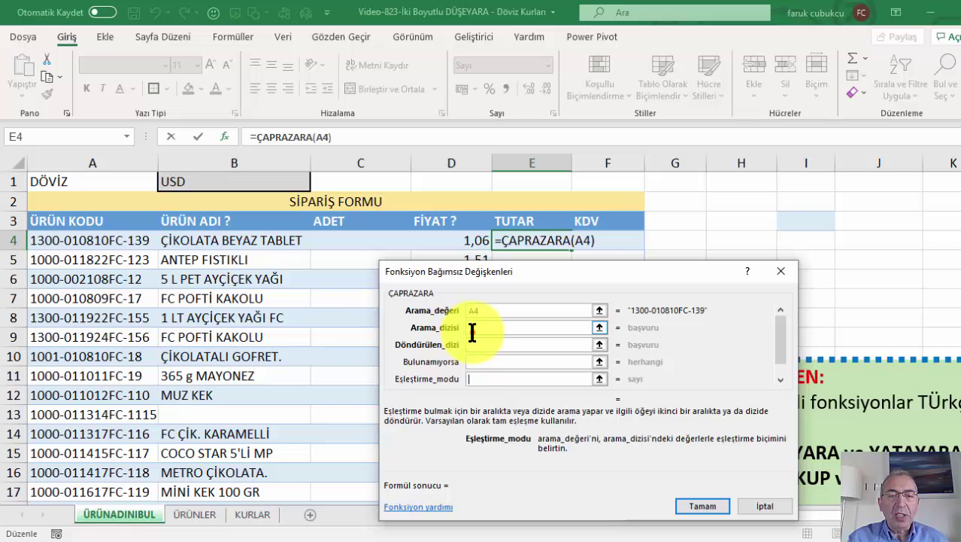
pyautogui.click(473, 329)
pyautogui.click(195, 514)
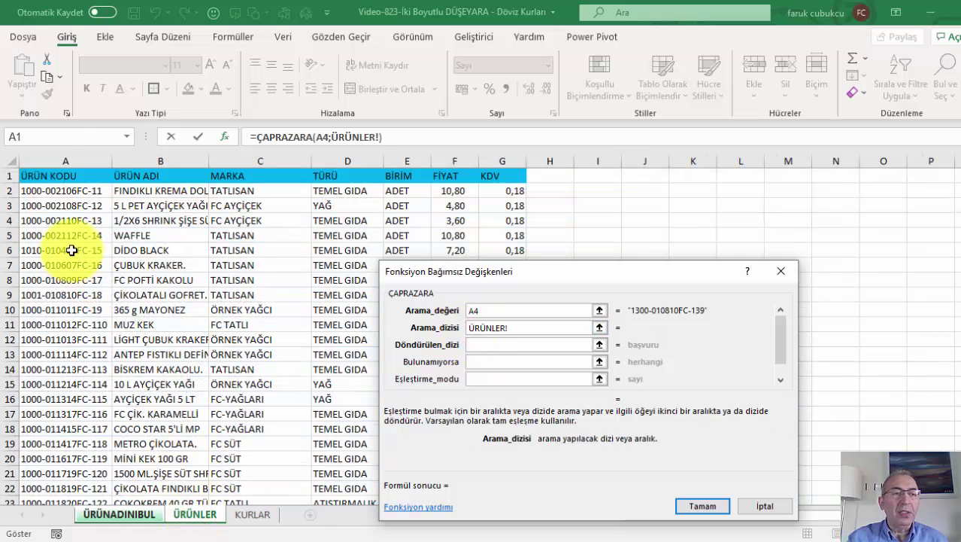
pyautogui.write('A:A')
# Step: Return ÜRÜNLER!F:F with if-not-found 0 and match mode 0, giving 8,40 in E4
pyautogui.click(485, 345)
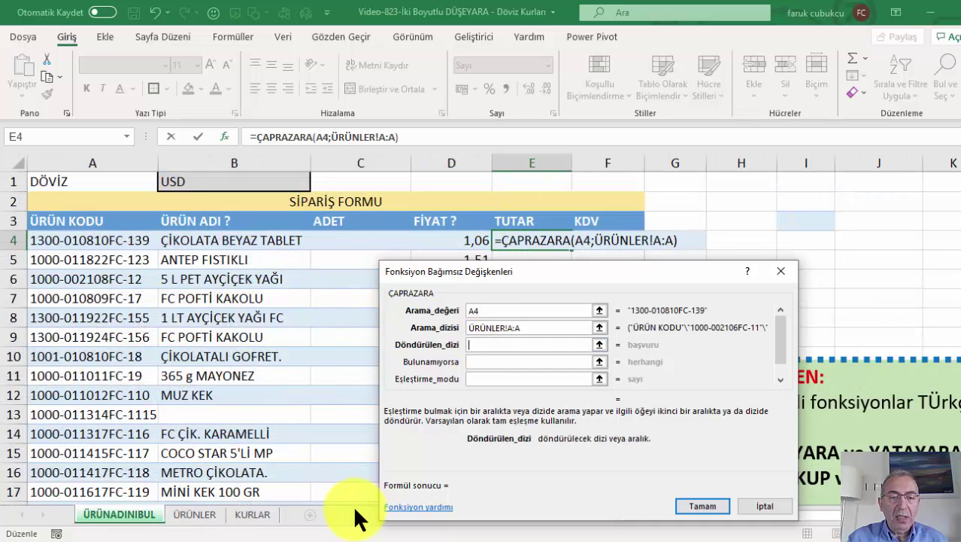
pyautogui.click(250, 518)
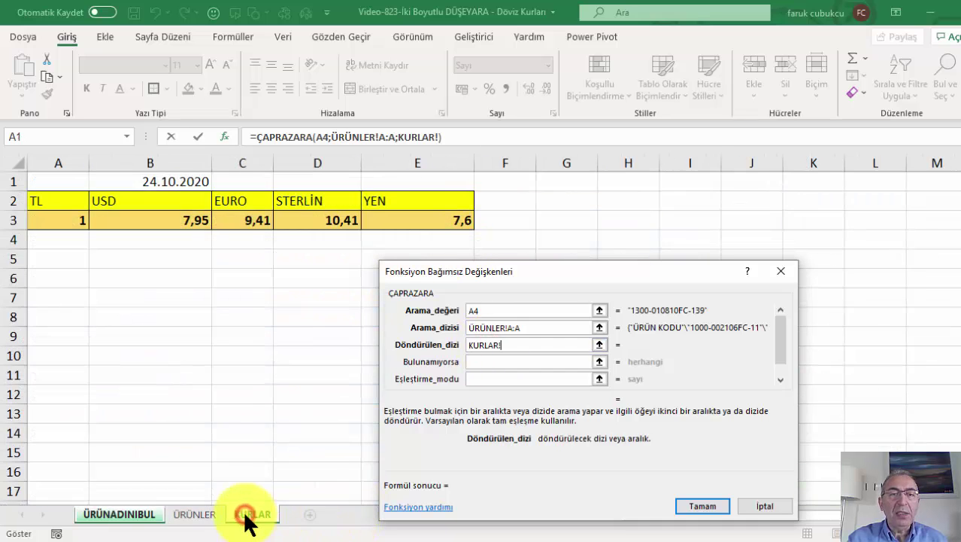
pyautogui.click(207, 516)
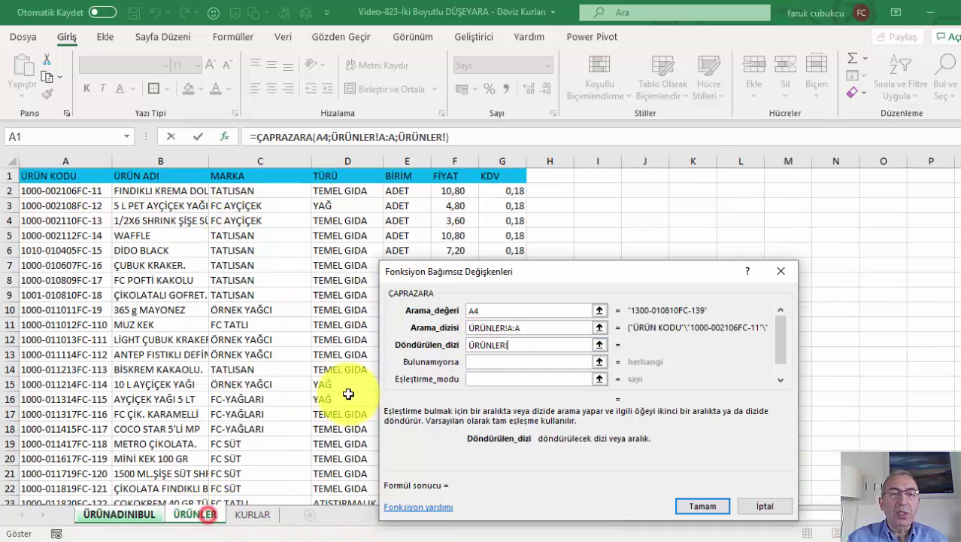
pyautogui.click(455, 160)
pyautogui.click(487, 362)
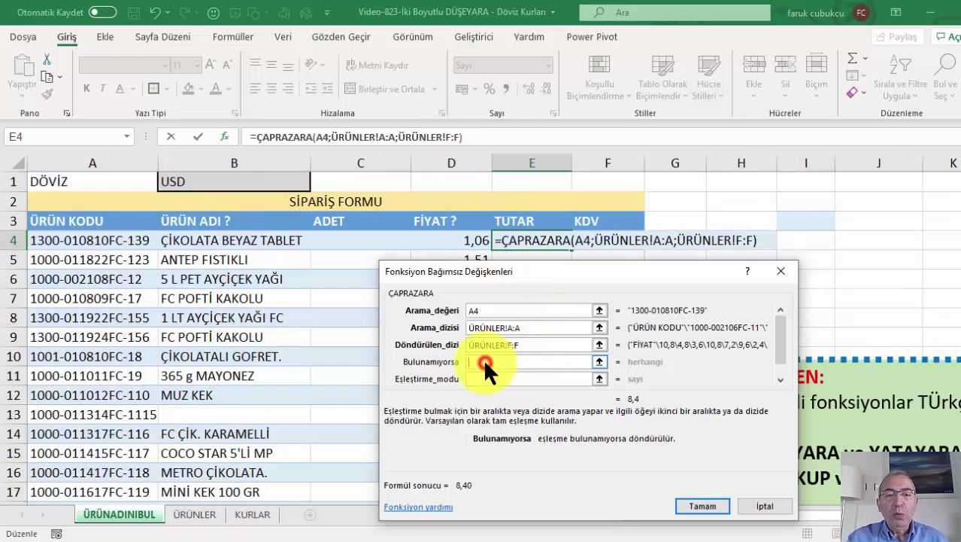
pyautogui.write('0')
pyautogui.click(479, 380)
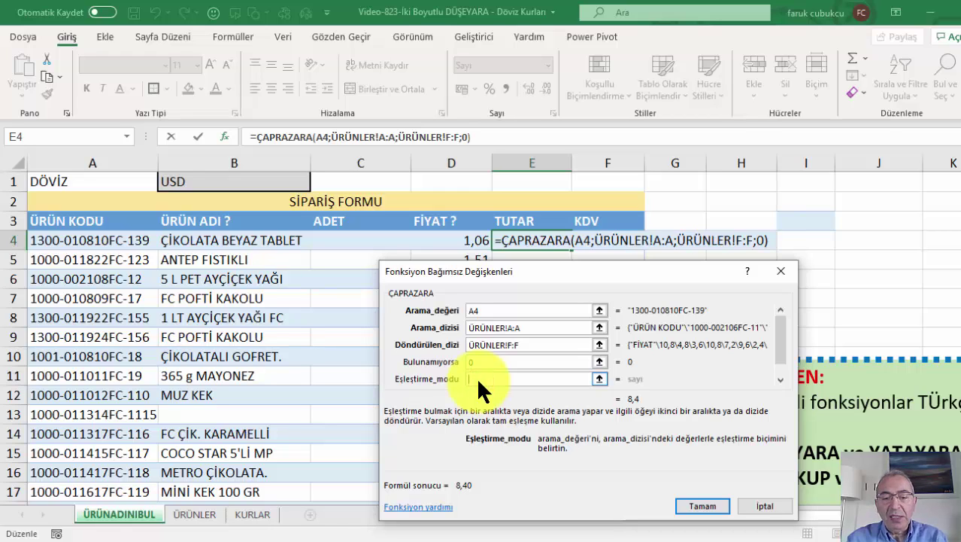
pyautogui.write('0')
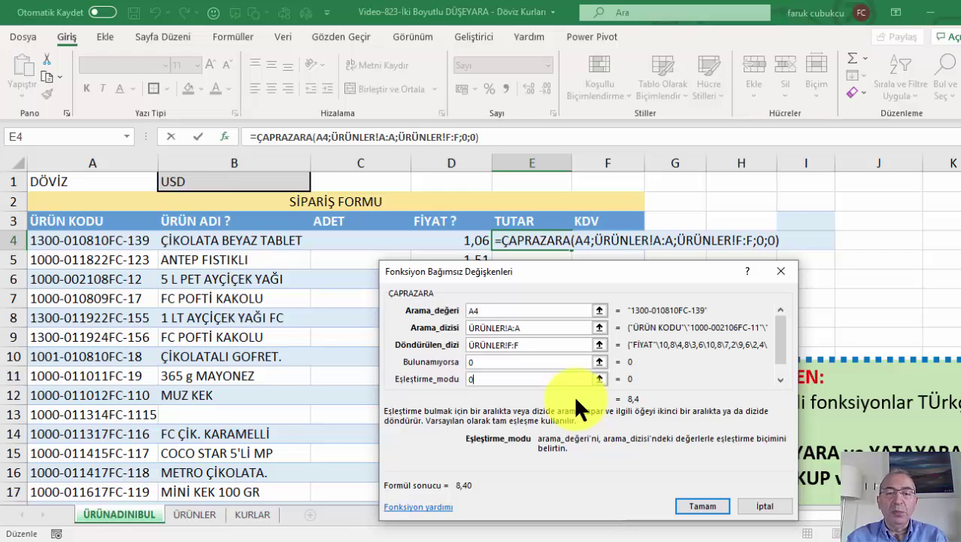
pyautogui.click(721, 507)
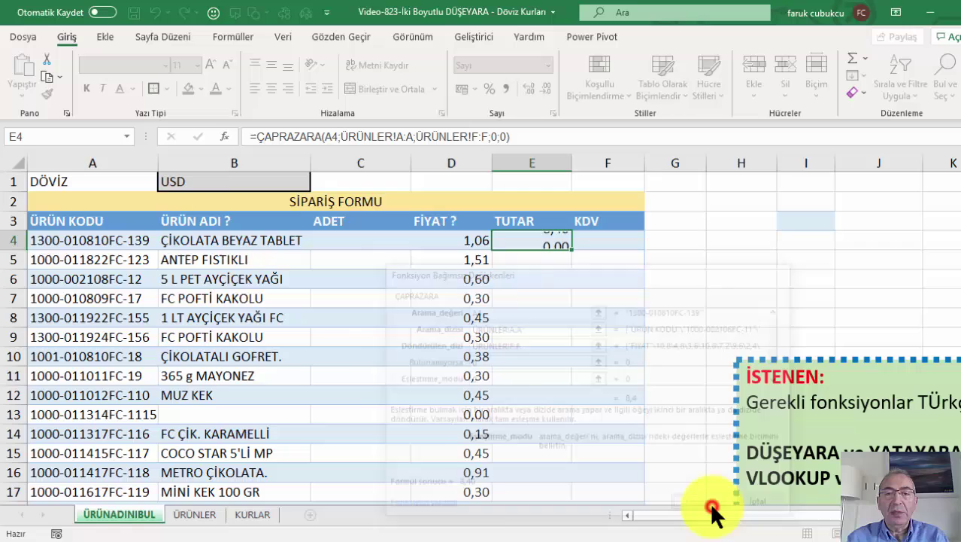
# Step: Copy the E4 price lookup down to row 17 without formatting
pyautogui.doubleClick(573, 249)
pyautogui.click(583, 495)
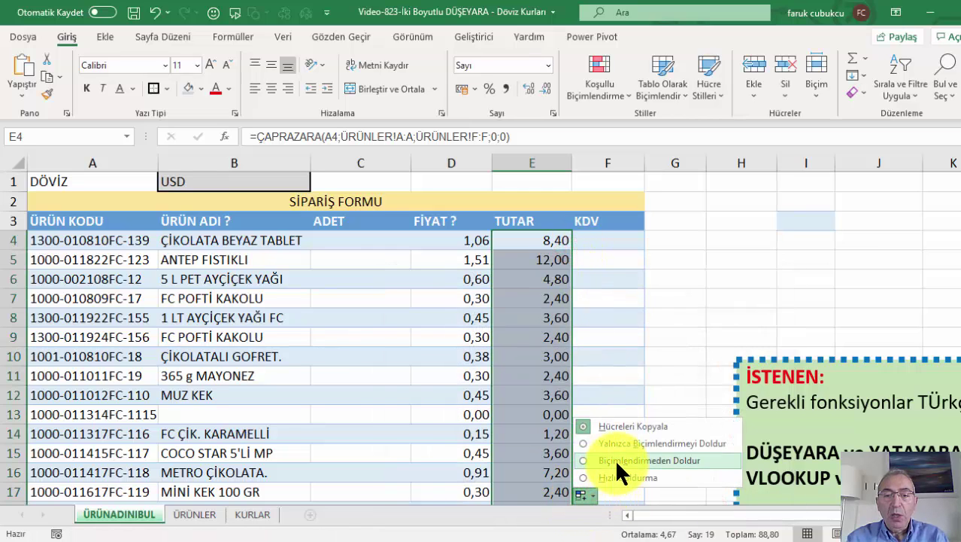
pyautogui.click(614, 459)
# Step: Extend E4's formula with a ÇAPRAZARA rate lookup using $B$1 as the lookup value
pyautogui.click(546, 240)
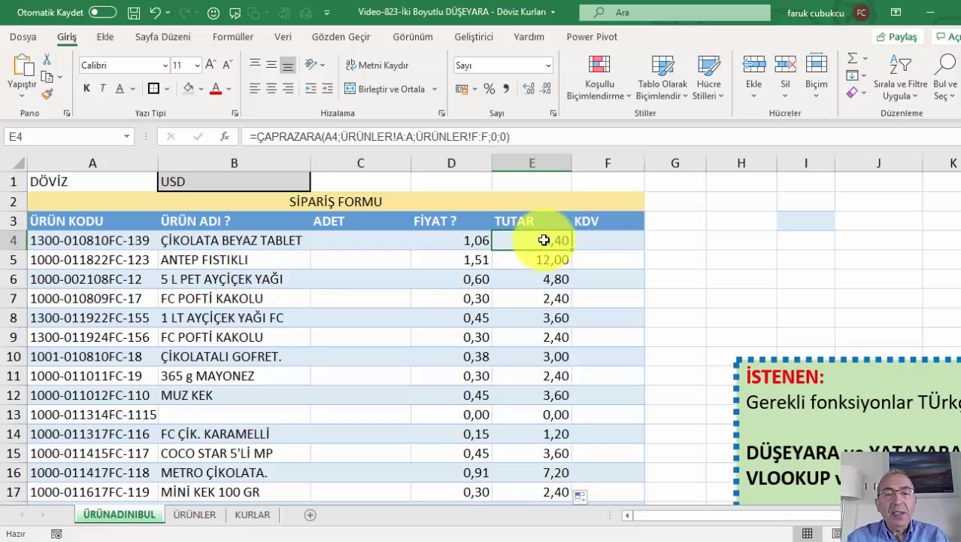
pyautogui.doubleClick(544, 240)
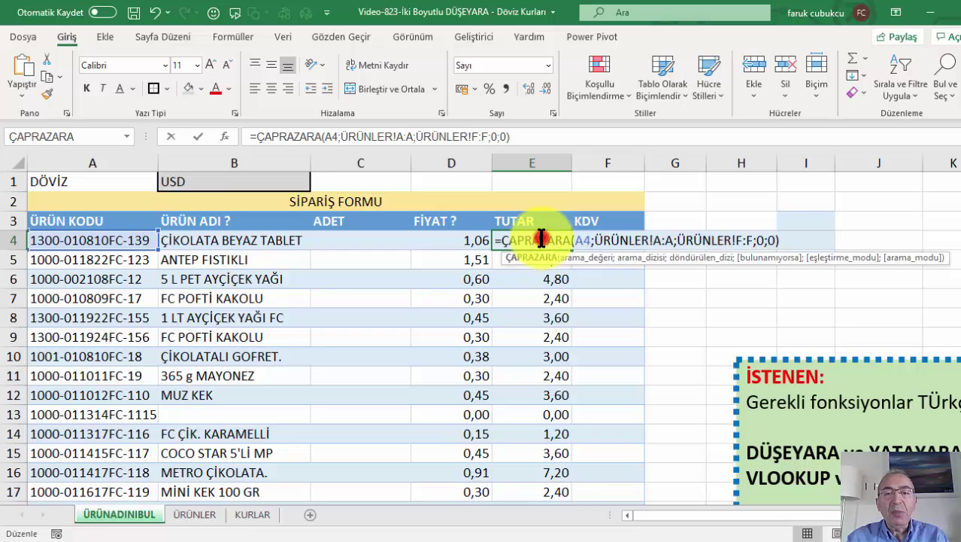
pyautogui.click(788, 240)
pyautogui.write('/')
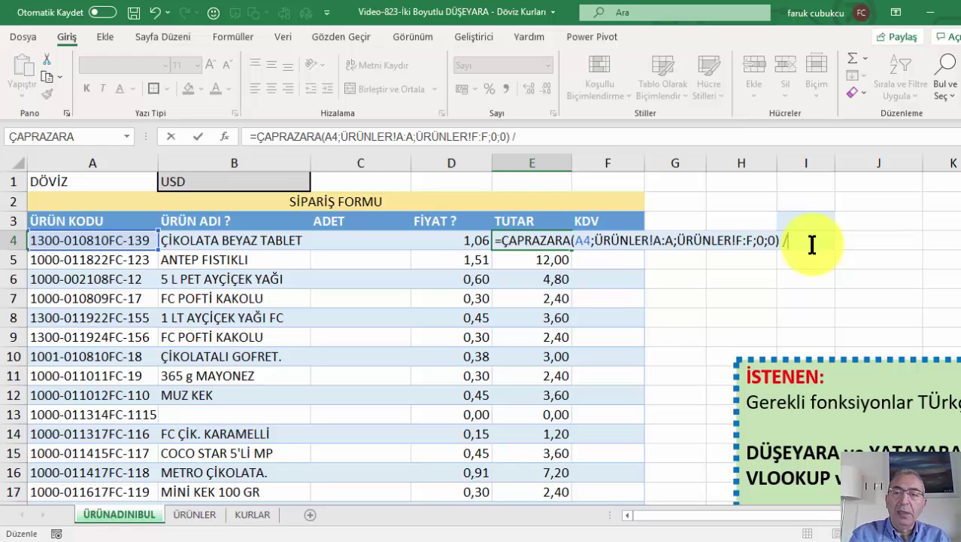
pyautogui.write(' ÇA')
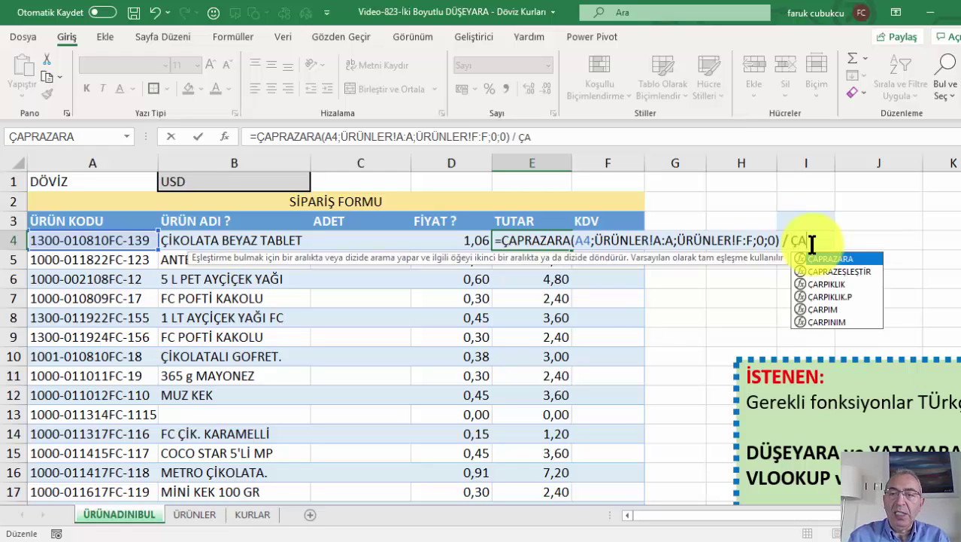
pyautogui.press('Tab')
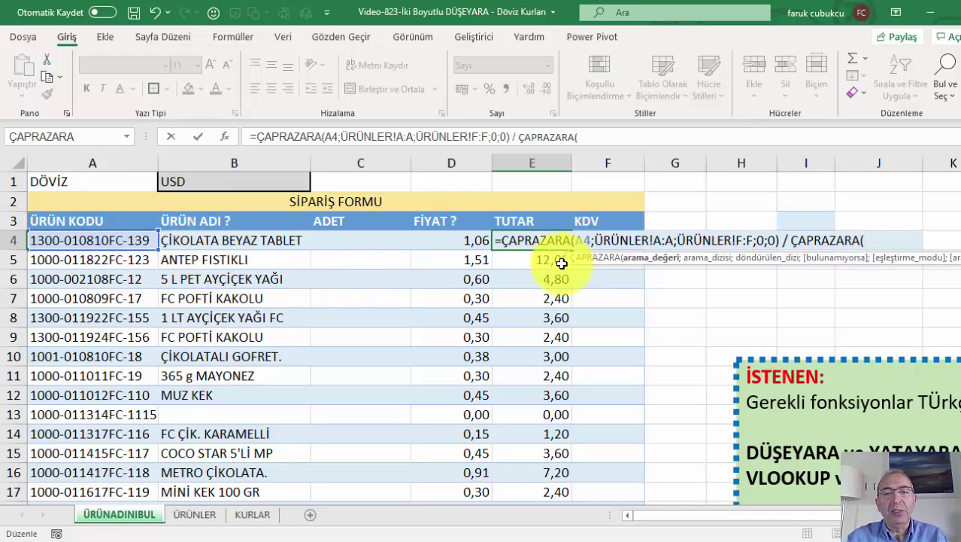
pyautogui.click(218, 184)
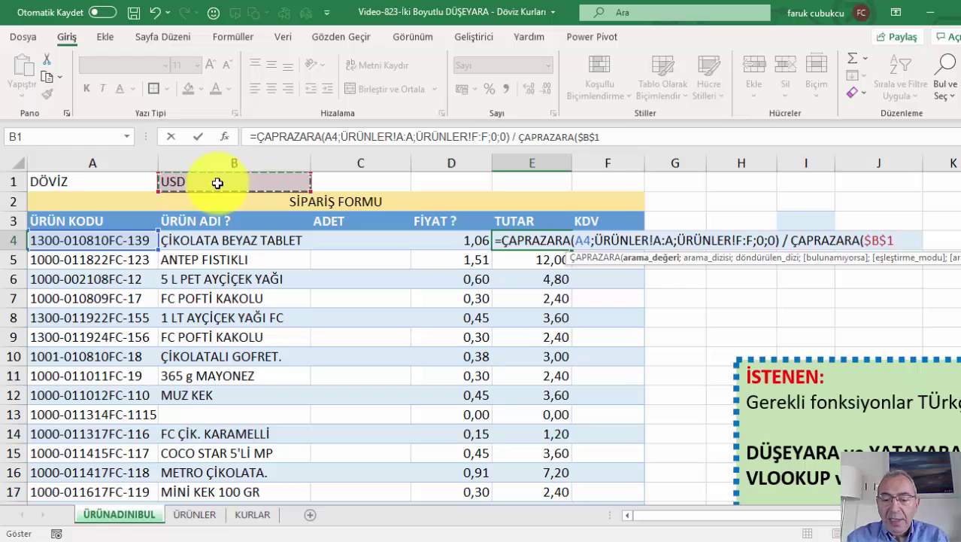
pyautogui.write(';')
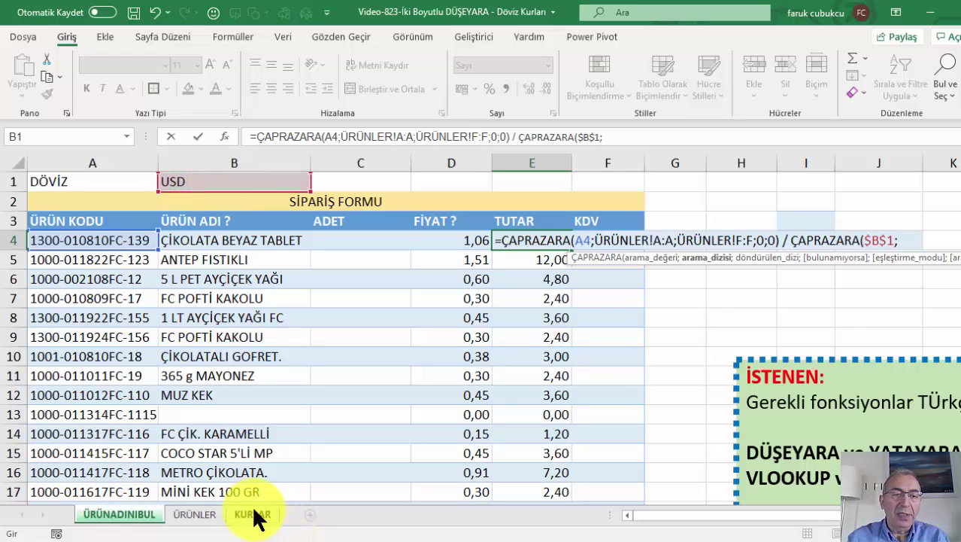
# Step: Use KURLAR!$A$2:$E$2 as lookup array and KURLAR!$A$3:$E$3 as return array, ending ;0;0)
pyautogui.click(252, 514)
pyautogui.moveTo(58, 198)
pyautogui.mouseDown()
pyautogui.moveTo(339, 226)
pyautogui.moveTo(399, 222)
pyautogui.moveTo(399, 209)
pyautogui.mouseUp()
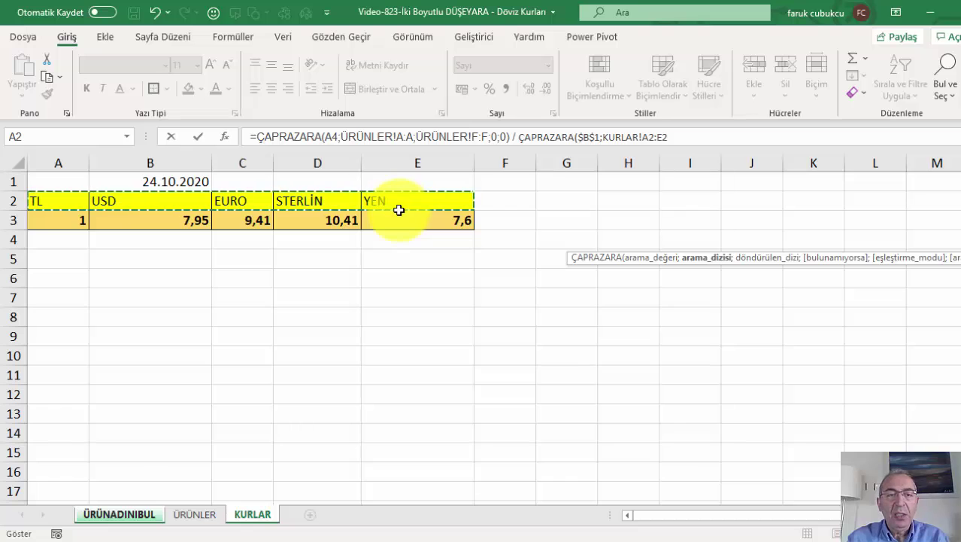
pyautogui.press('F4')
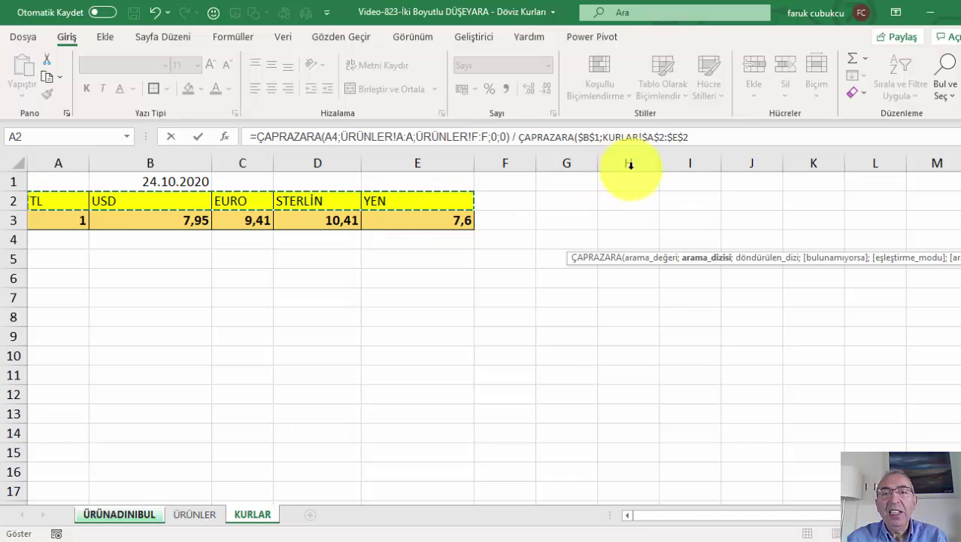
pyautogui.click(703, 136)
pyautogui.write(';')
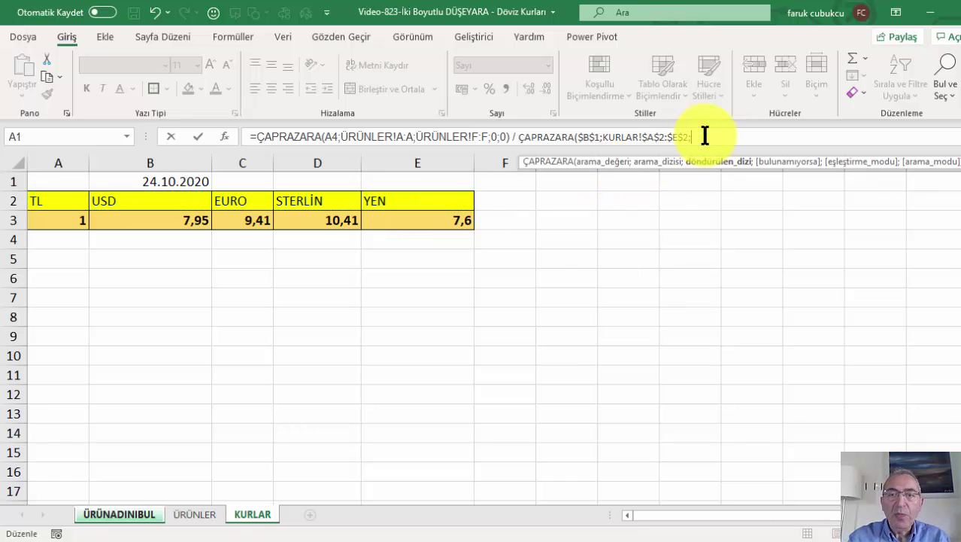
pyautogui.moveTo(67, 221); pyautogui.dragTo(411, 222)
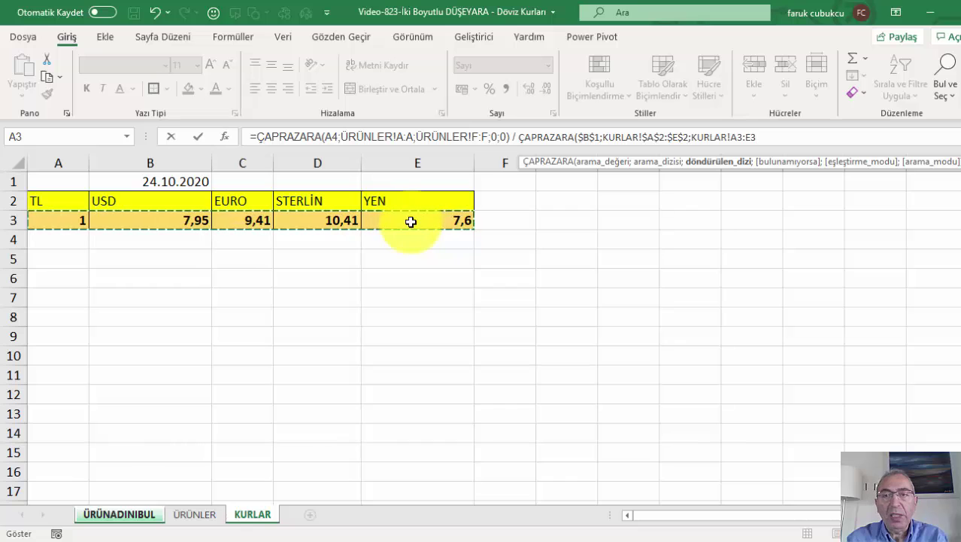
pyautogui.write('$E$3;0')
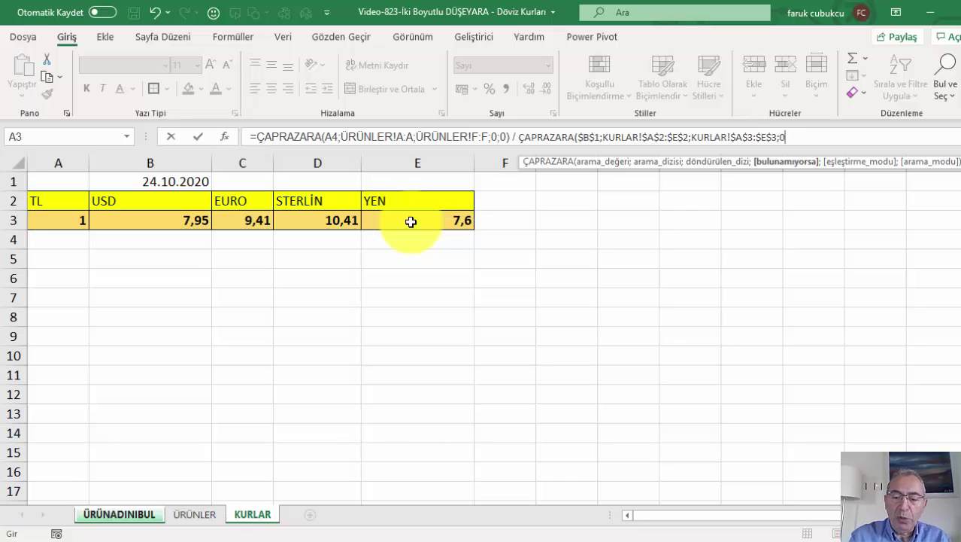
pyautogui.write(';0')
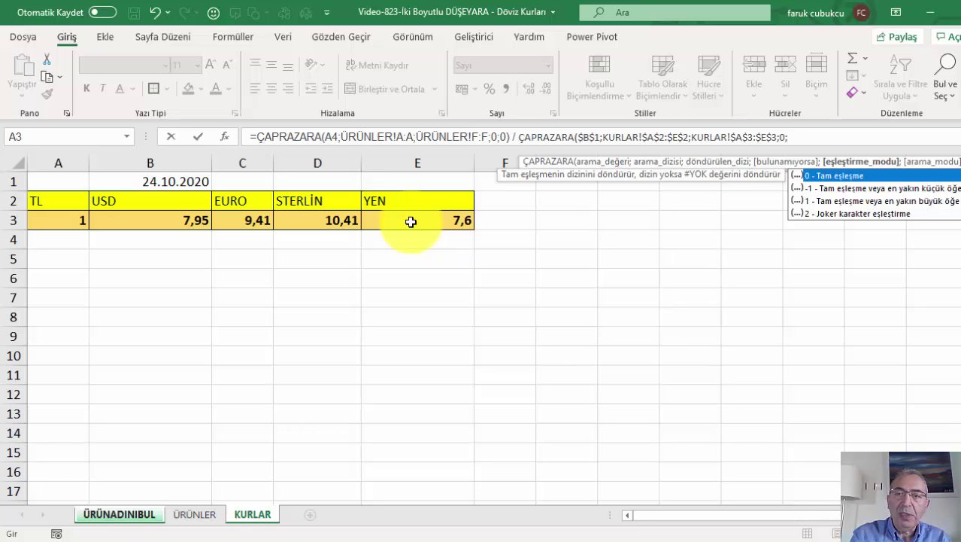
pyautogui.write(')')
# Step: Commit the converted TUTAR formula in E4 and copy it down to row 17
pyautogui.press('Return')
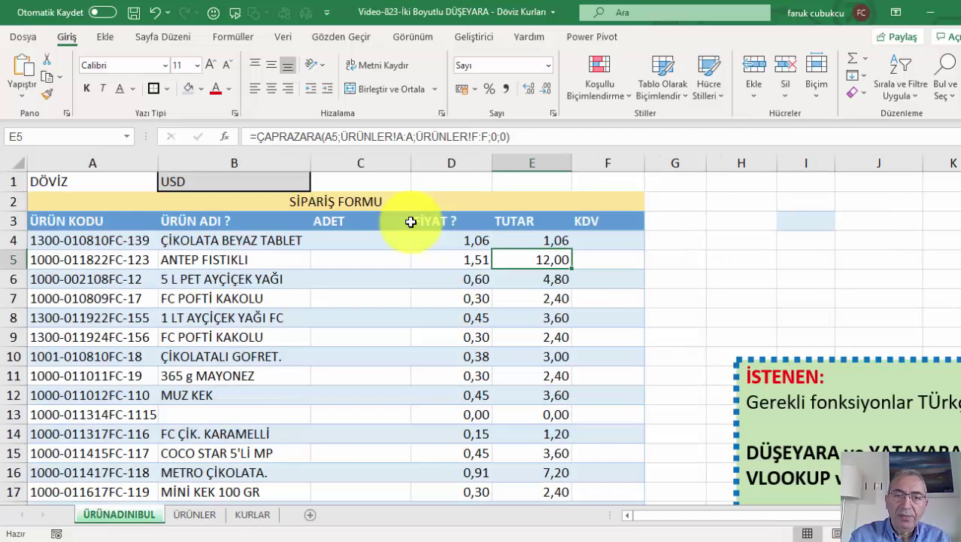
pyautogui.click(546, 240)
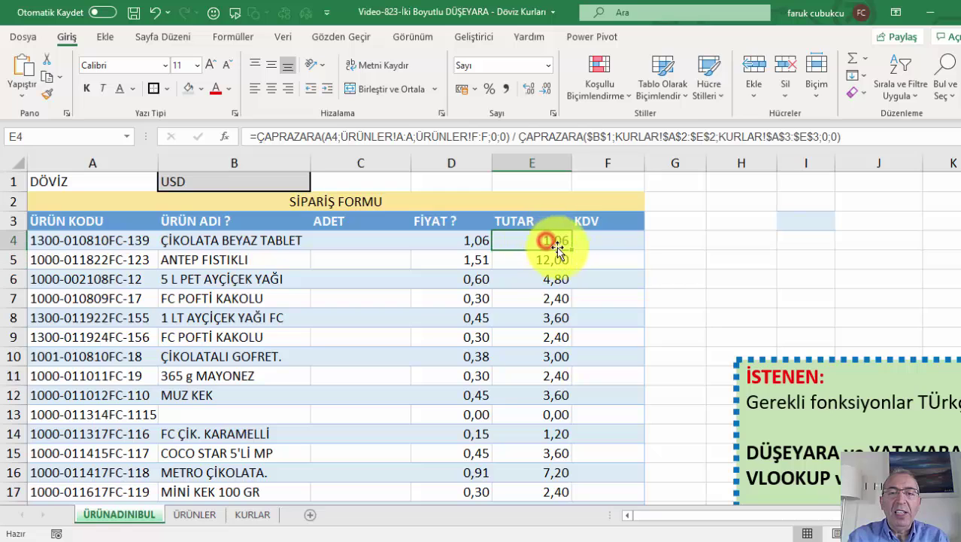
pyautogui.doubleClick(573, 247)
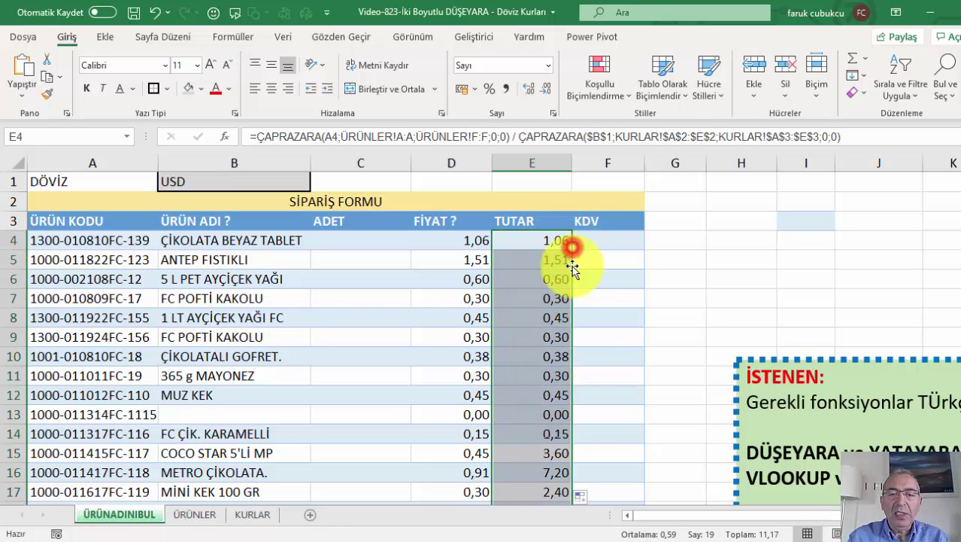
pyautogui.click(581, 496)
pyautogui.click(612, 459)
pyautogui.click(526, 337)
pyautogui.click(532, 282)
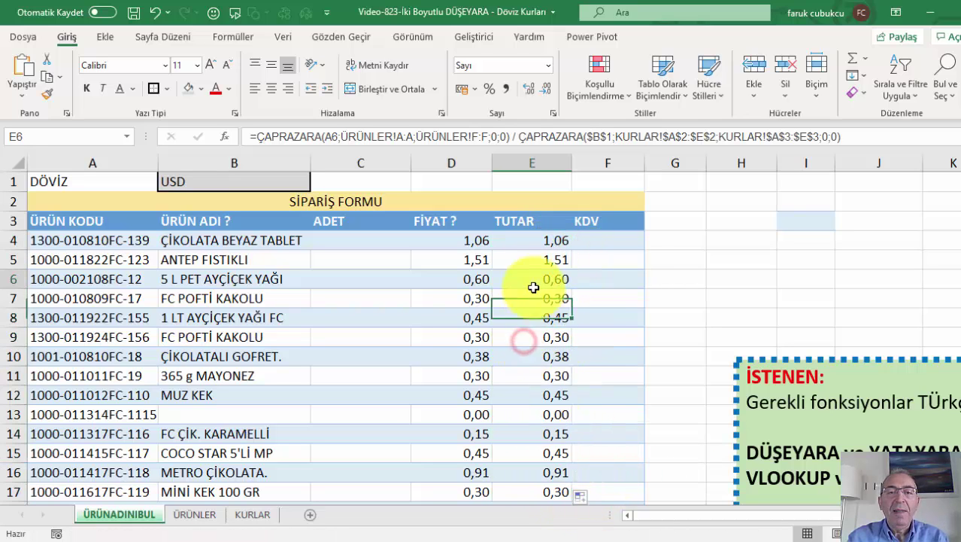
# Step: Open D4's FİYAT formula and highlight its DÜŞEYARA column-number and error-wrapped parts
pyautogui.click(456, 241)
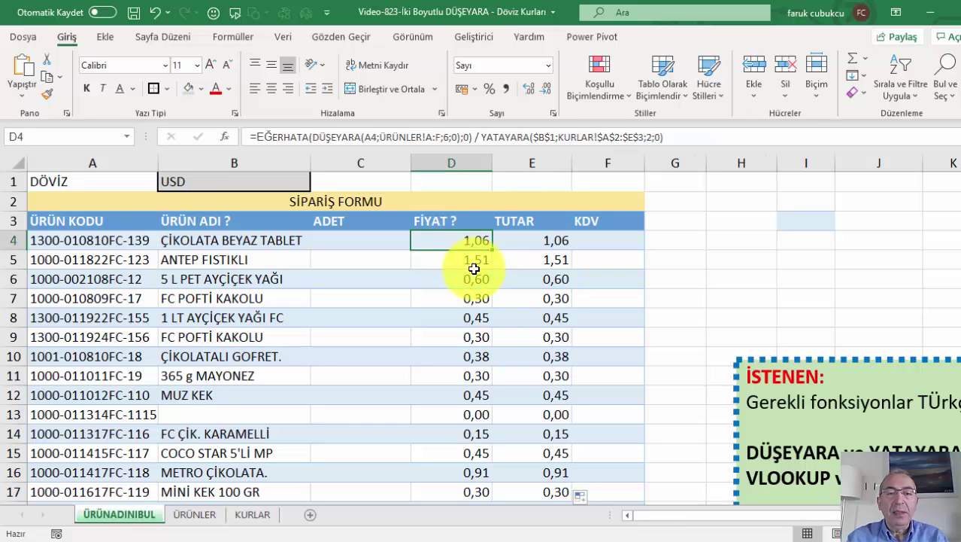
pyautogui.keyDown('ctrl'); pyautogui.scroll(2, 473, 268); pyautogui.keyUp('ctrl')
pyautogui.scroll(1, 474, 269)
pyautogui.moveTo(690, 508); pyautogui.dragTo(557, 508)
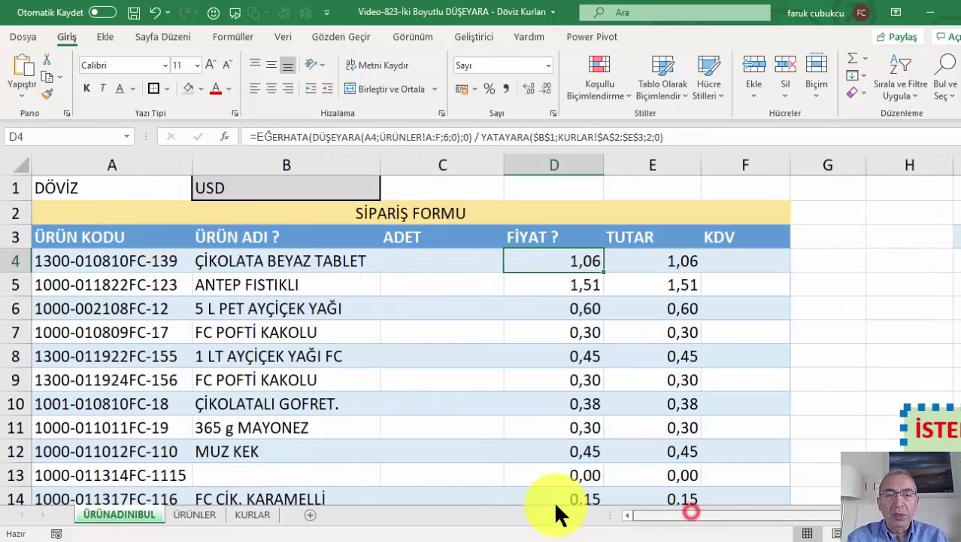
pyautogui.moveTo(617, 514)
pyautogui.mouseDown()
pyautogui.moveTo(700, 511)
pyautogui.moveTo(607, 468)
pyautogui.mouseUp()
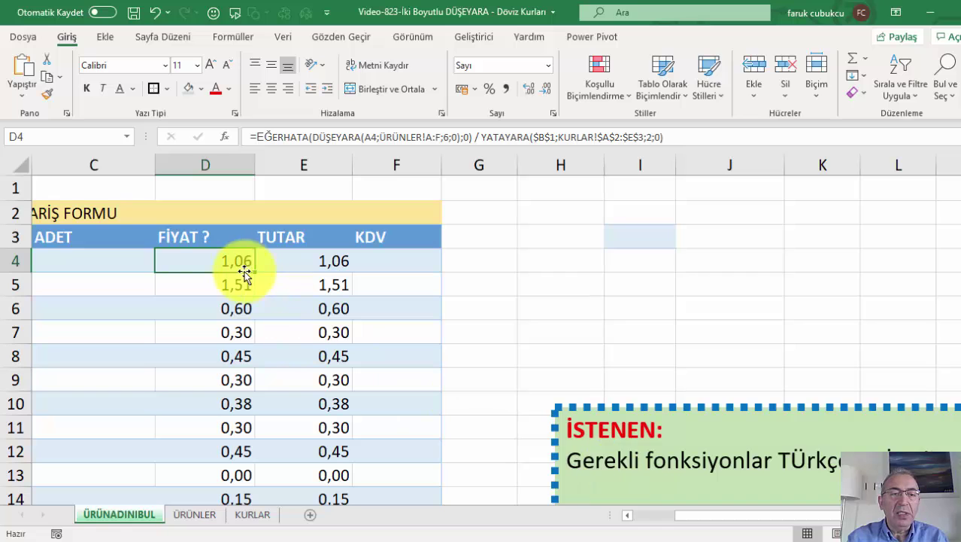
pyautogui.doubleClick(216, 260)
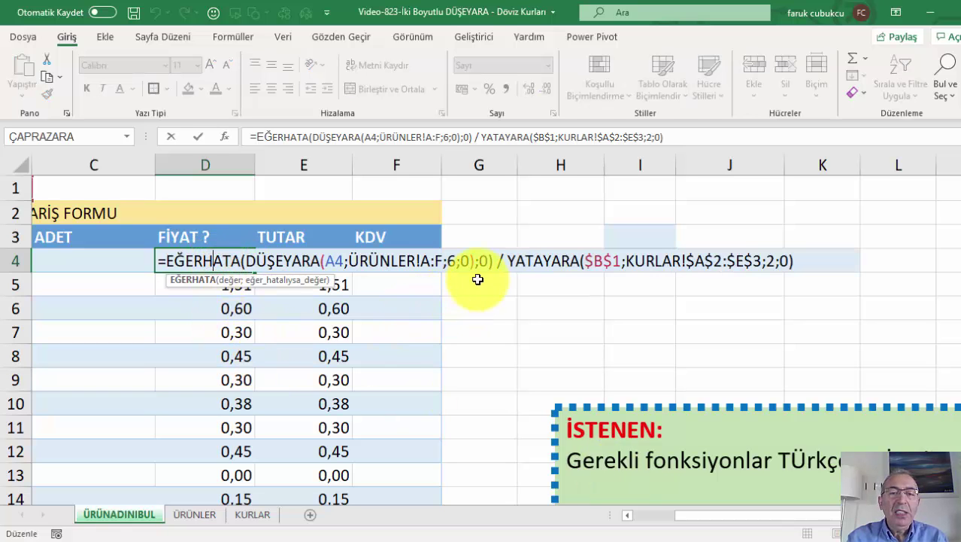
pyautogui.moveTo(444, 260)
pyautogui.mouseDown()
pyautogui.moveTo(482, 262)
pyautogui.moveTo(247, 260)
pyautogui.mouseUp()
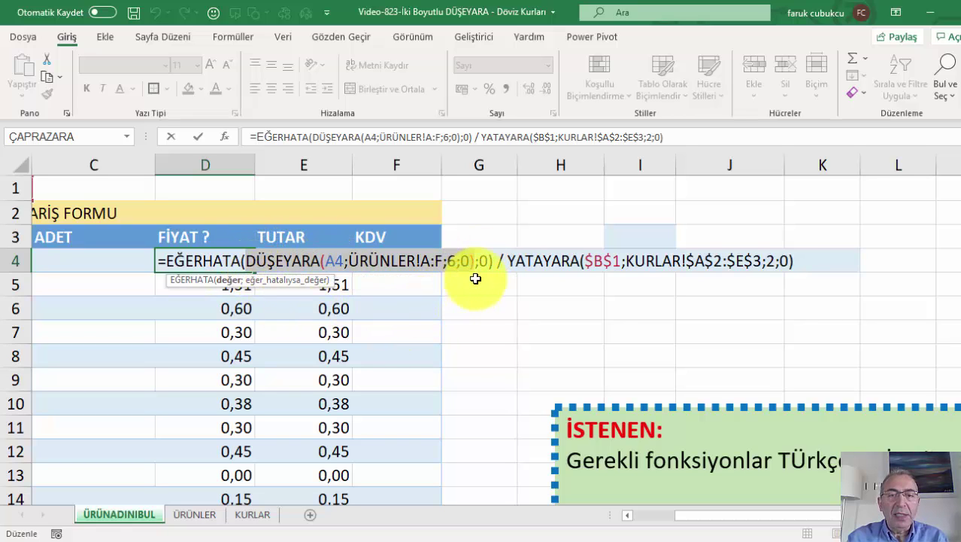
pyautogui.moveTo(493, 261); pyautogui.dragTo(167, 262)
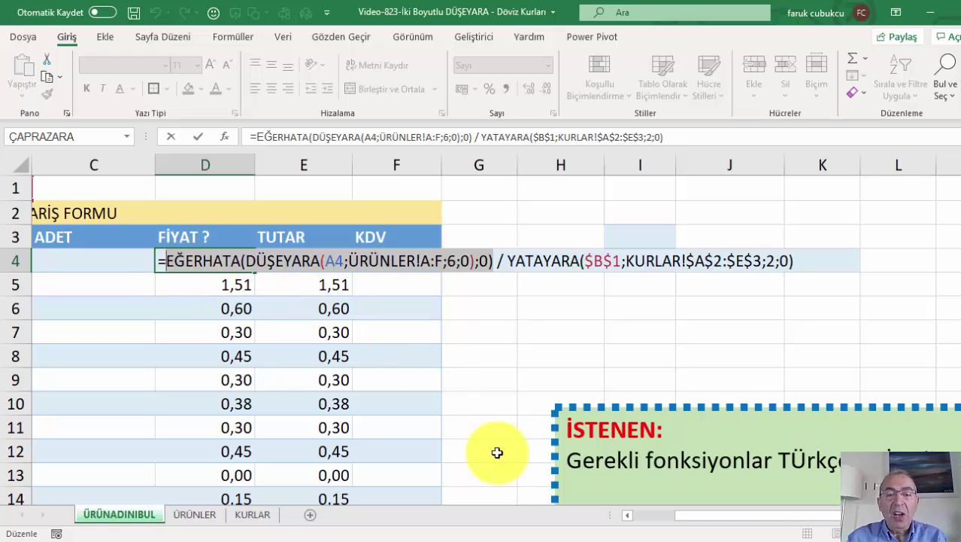
pyautogui.moveTo(698, 516); pyautogui.dragTo(331, 376)
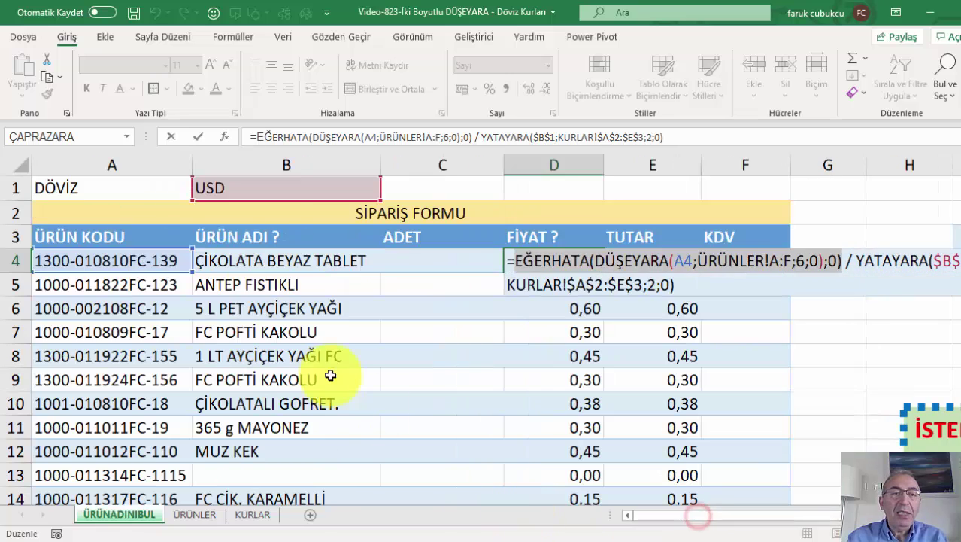
# Step: Cancel the D4 edit and choose STERLİN as the order currency in B1
pyautogui.click(271, 187)
pyautogui.press('Escape')
pyautogui.click(321, 189)
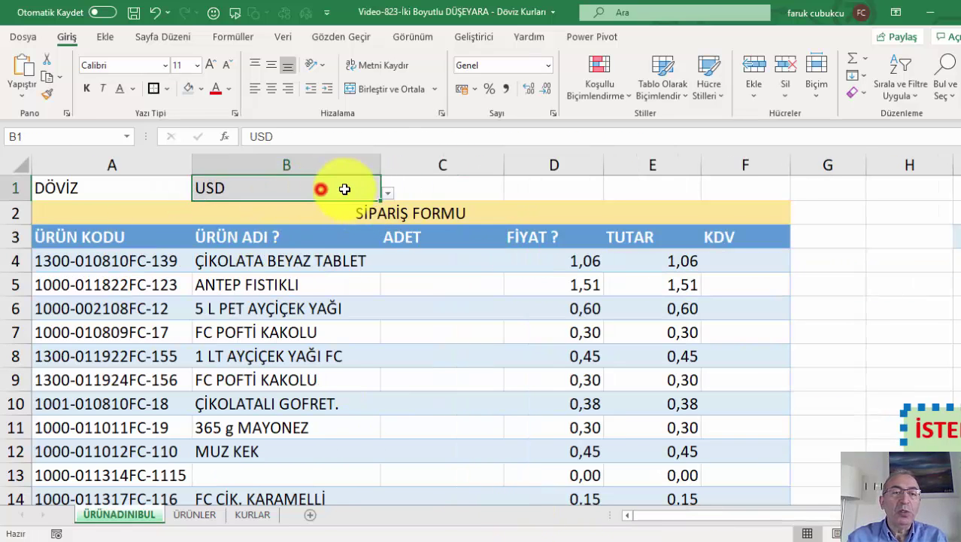
pyautogui.click(386, 193)
pyautogui.click(286, 258)
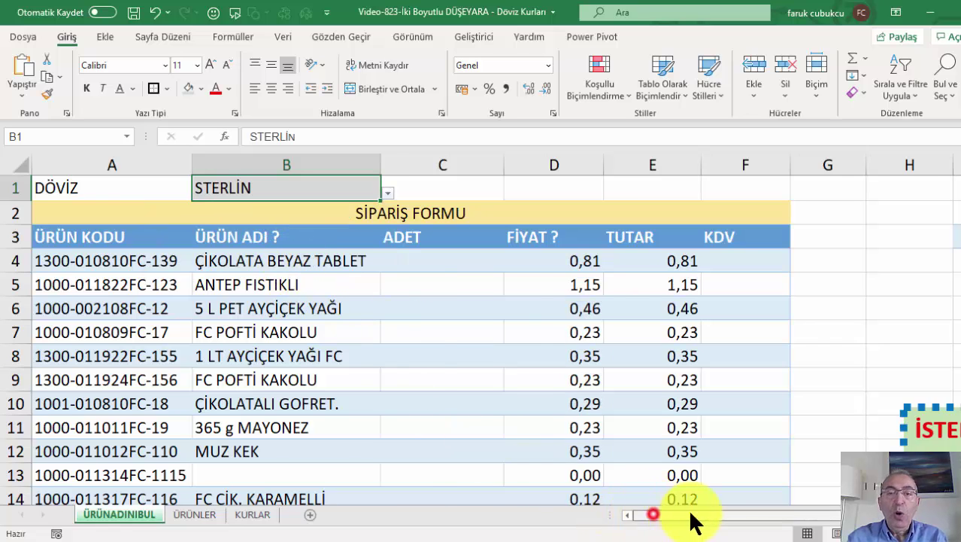
# Step: Review the recalculated D4 price formula without changing it
pyautogui.moveTo(692, 519); pyautogui.dragTo(708, 516)
pyautogui.doubleClick(98, 263)
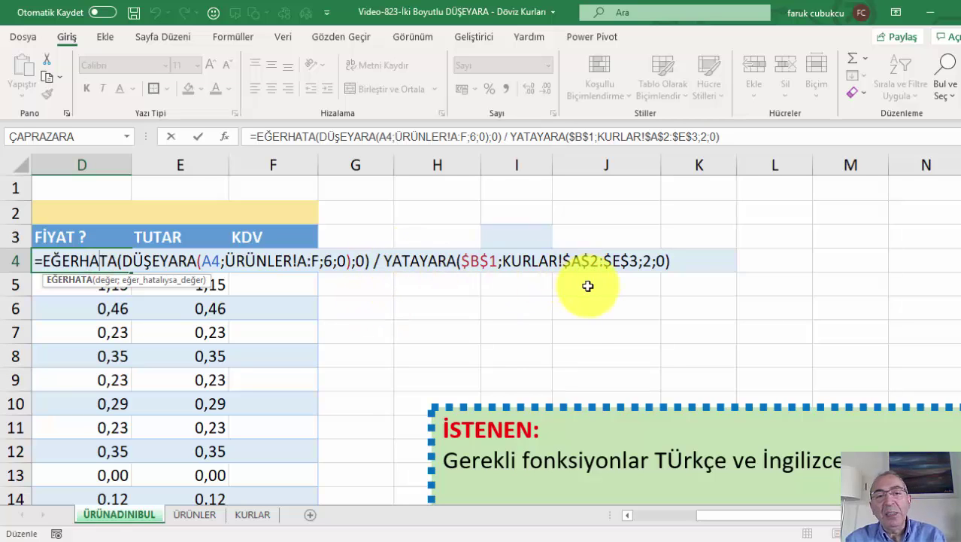
pyautogui.press('Escape')
pyautogui.click(252, 515)
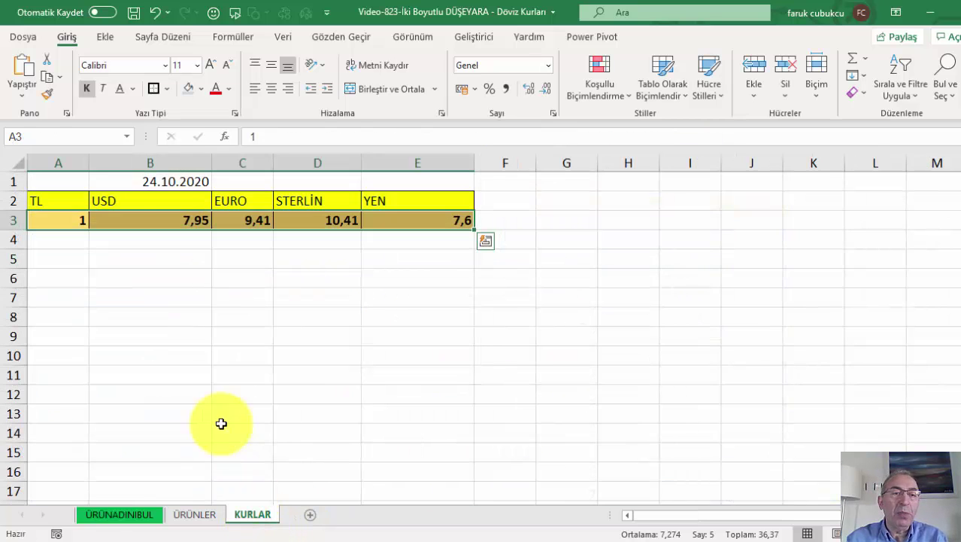
pyautogui.moveTo(56, 196)
pyautogui.mouseDown()
pyautogui.moveTo(446, 227)
pyautogui.moveTo(440, 320)
pyautogui.mouseUp()
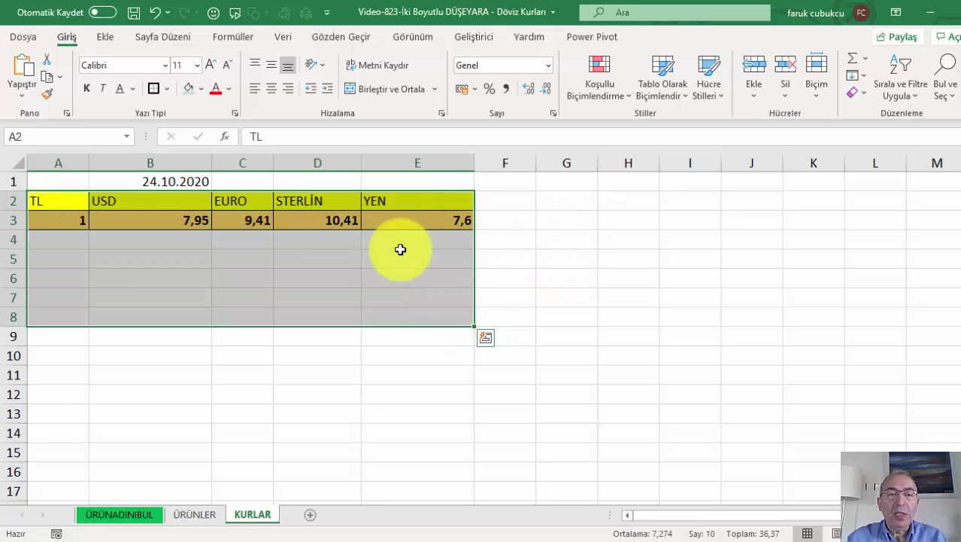
pyautogui.moveTo(82, 199)
pyautogui.mouseDown()
pyautogui.moveTo(399, 387)
pyautogui.moveTo(443, 388)
pyautogui.mouseUp()
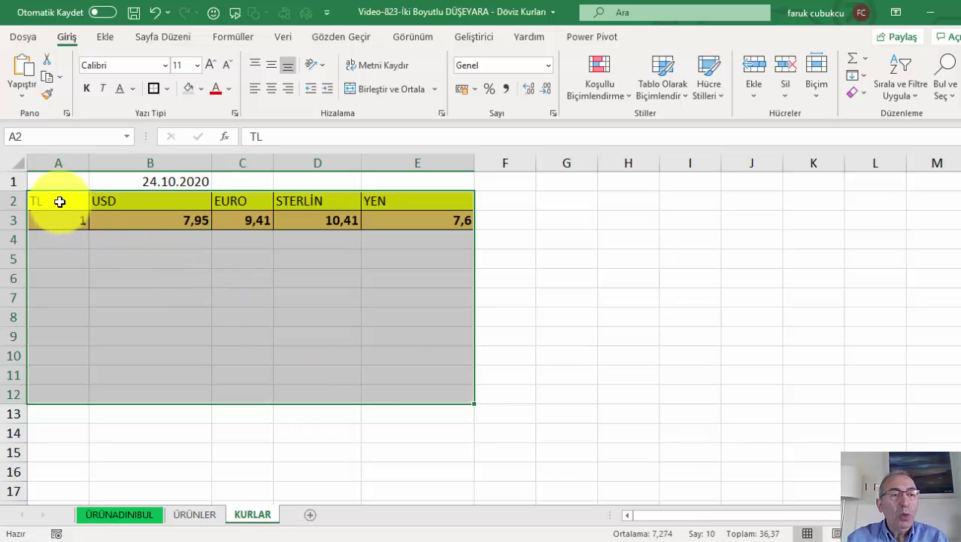
pyautogui.moveTo(57, 202)
pyautogui.mouseDown()
pyautogui.moveTo(457, 204)
pyautogui.moveTo(449, 228)
pyautogui.moveTo(444, 222)
pyautogui.mouseUp()
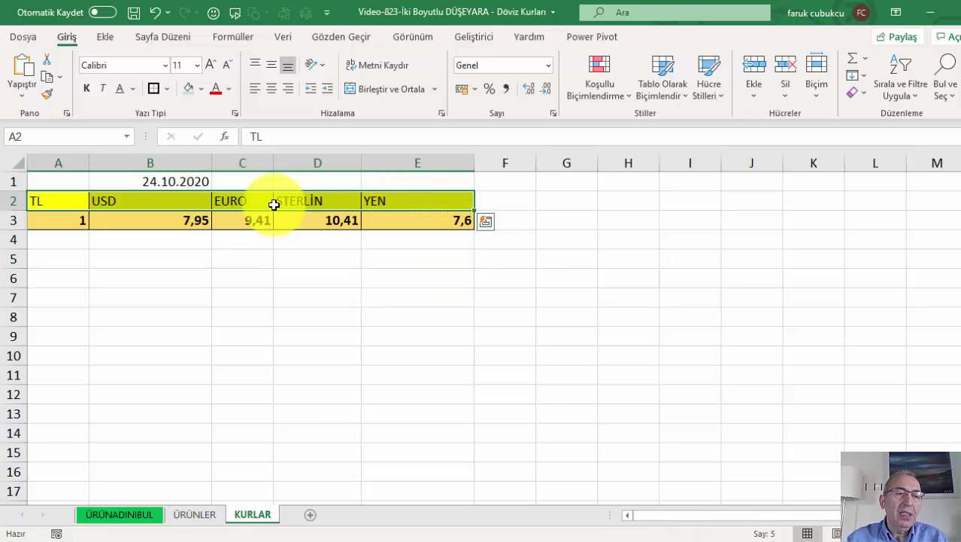
pyautogui.moveTo(49, 203); pyautogui.dragTo(445, 204)
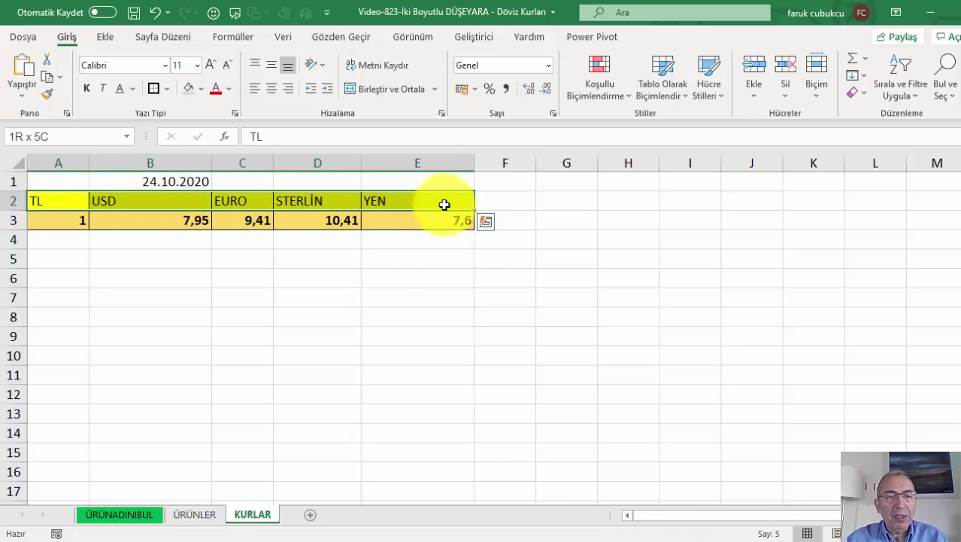
pyautogui.moveTo(445, 203); pyautogui.dragTo(441, 219)
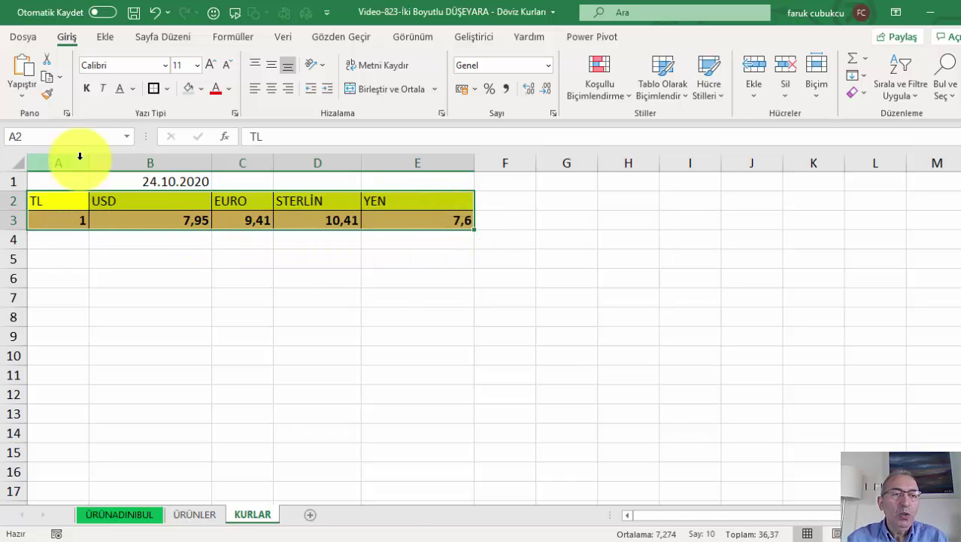
pyautogui.moveTo(581, 199)
pyautogui.mouseDown()
pyautogui.moveTo(573, 347)
pyautogui.moveTo(614, 348)
pyautogui.mouseUp()
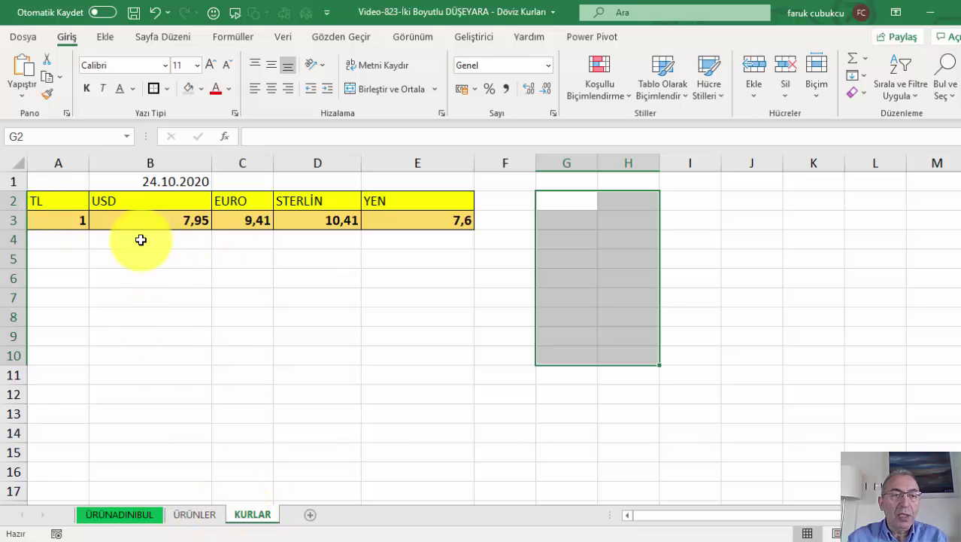
pyautogui.click(70, 204)
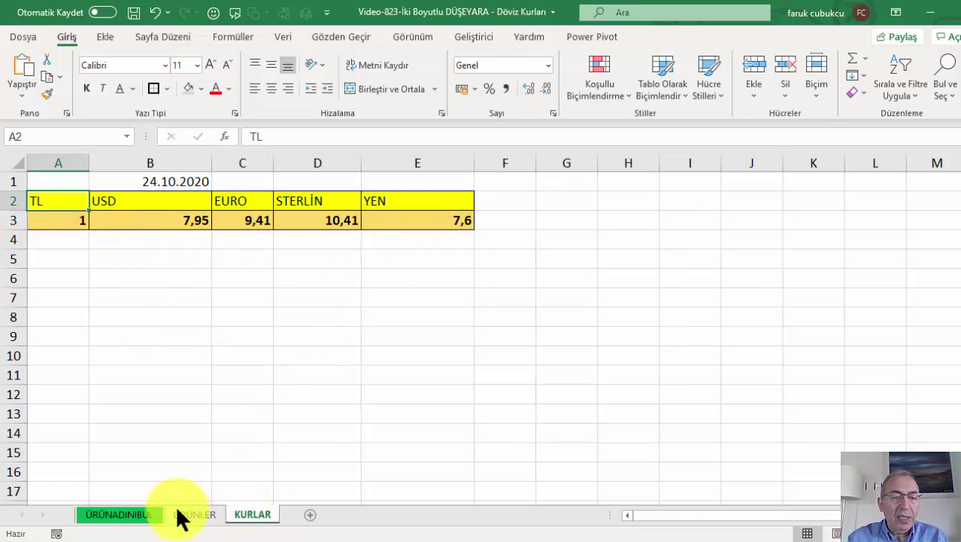
# Step: Go back to the ÜRÜNADINIBUL order form and review D4's price formula
pyautogui.click(125, 514)
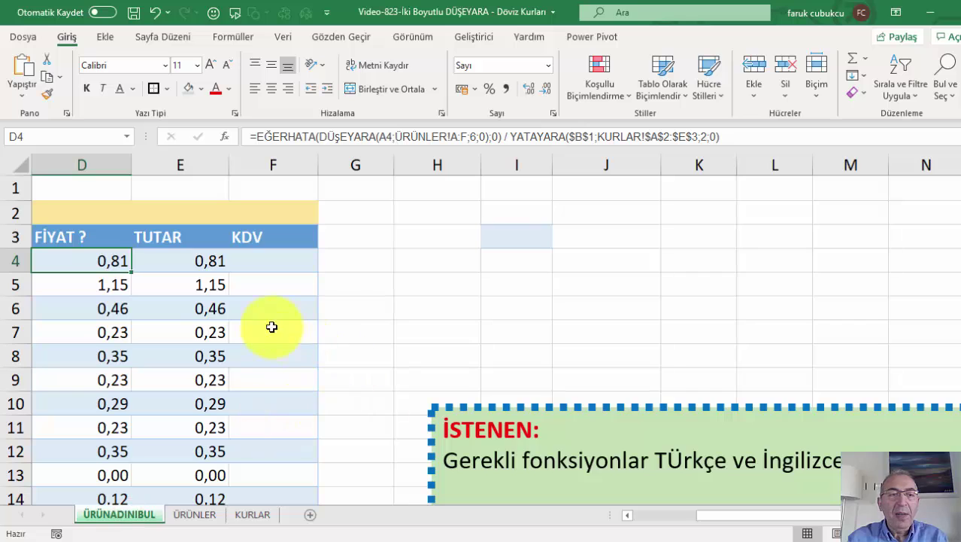
pyautogui.doubleClick(96, 260)
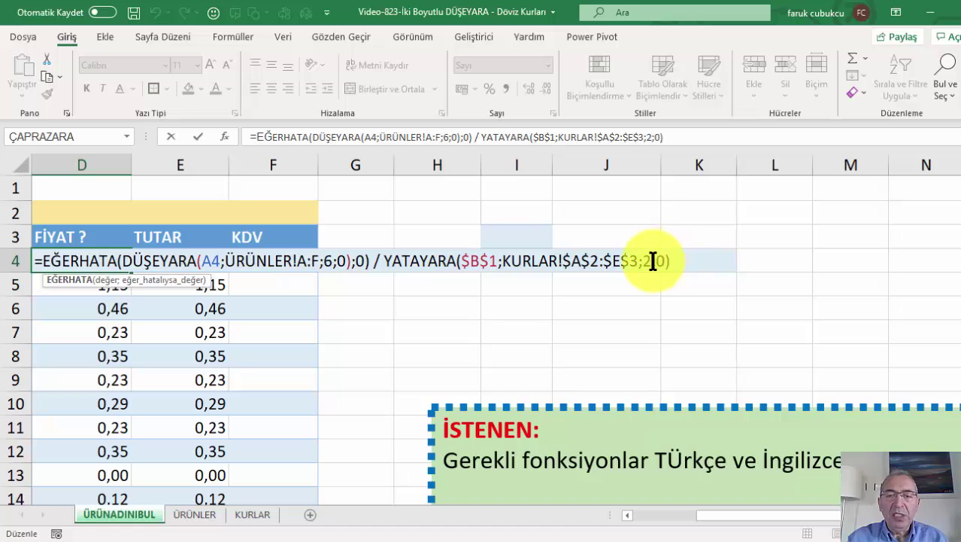
pyautogui.press('Return')
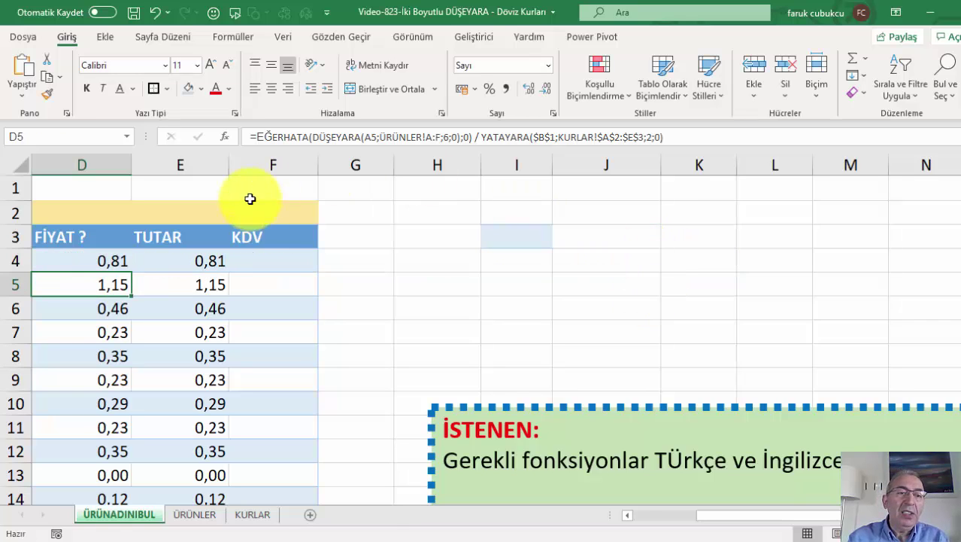
# Step: Review the E4 TUTAR formula, then select the FİYAT cell D4
pyautogui.doubleClick(203, 262)
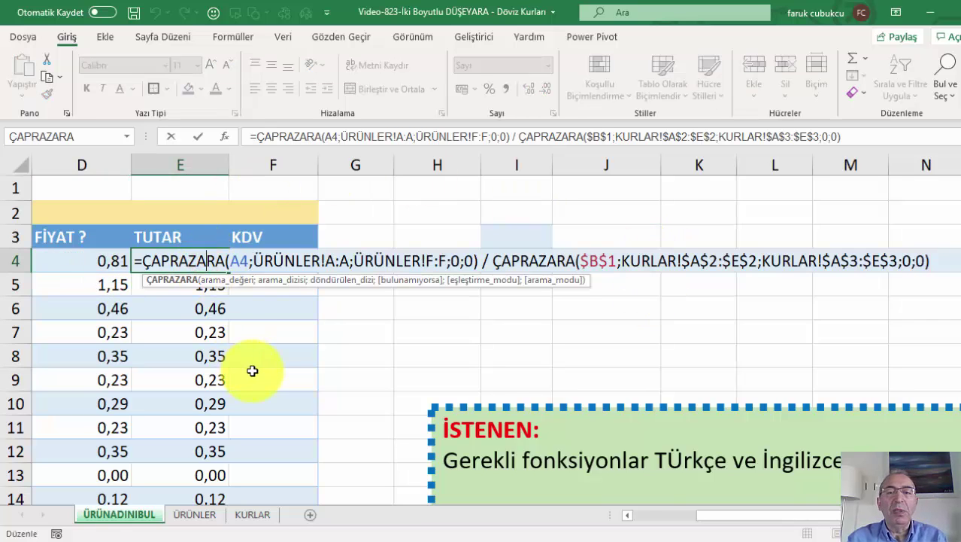
pyautogui.scroll(-2, 436, 380)
pyautogui.scroll(-2, 440, 387)
pyautogui.scroll(4, 442, 387)
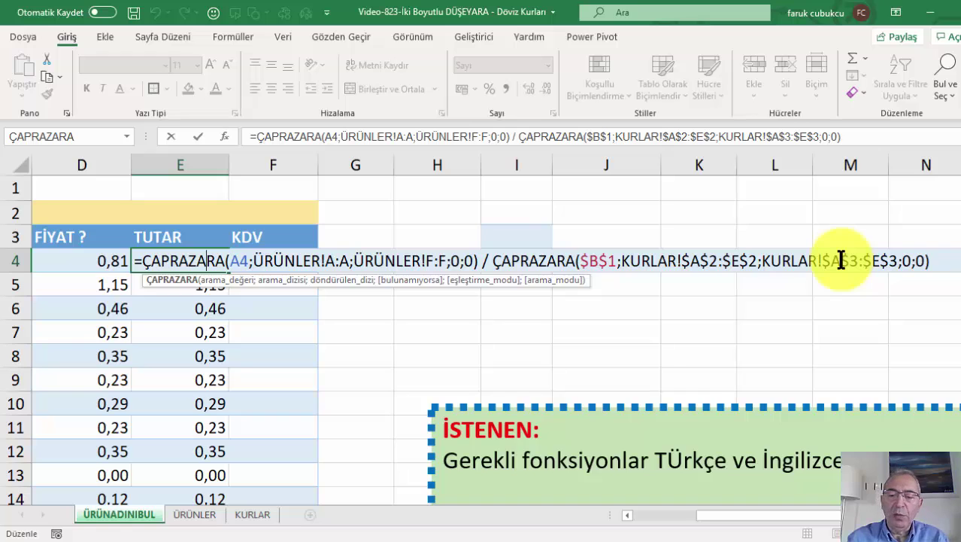
pyautogui.press('Return')
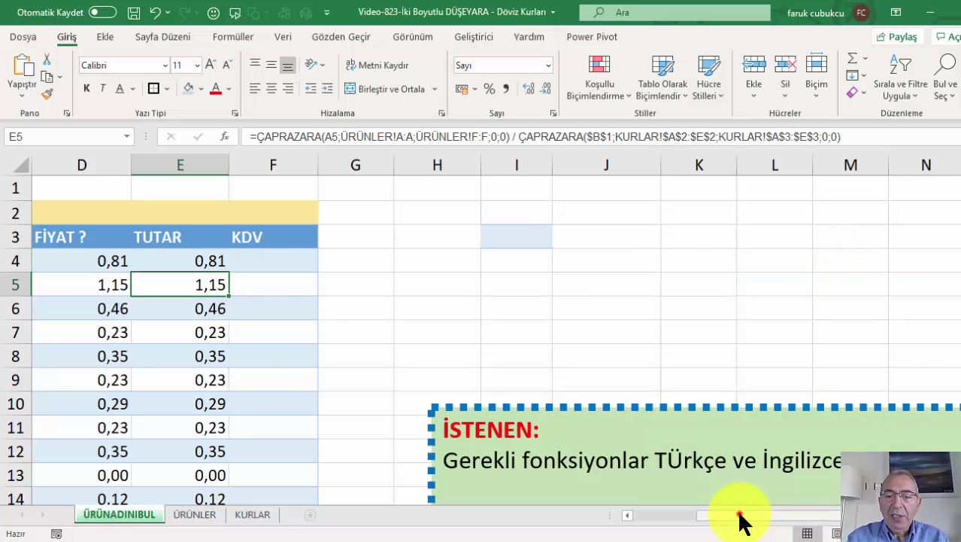
pyautogui.moveTo(741, 517); pyautogui.dragTo(547, 516)
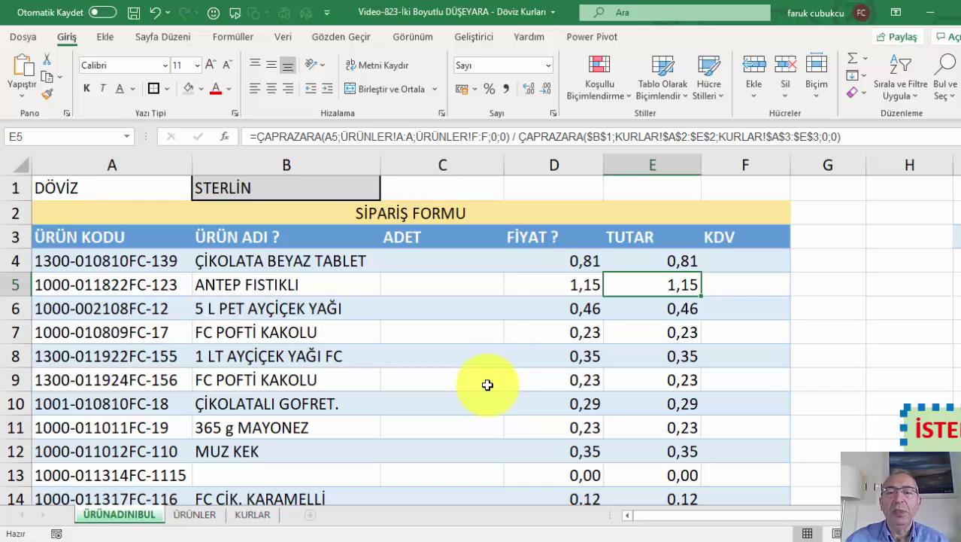
pyautogui.click(550, 259)
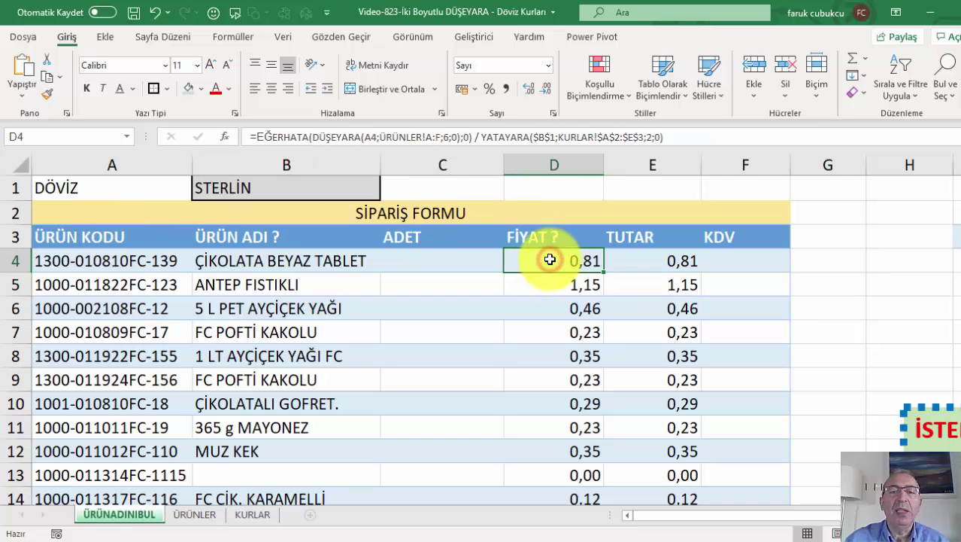